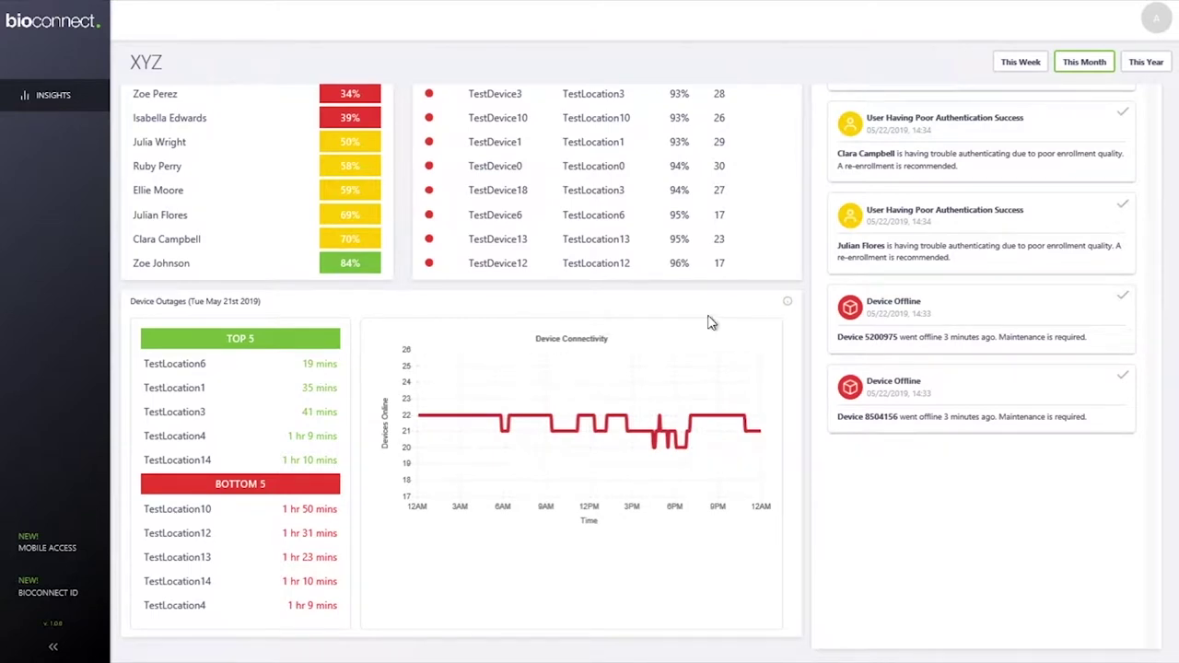
Open the BioConnect (Integration Software) folder and select the BioConnect installer application.
left_click(788, 304)
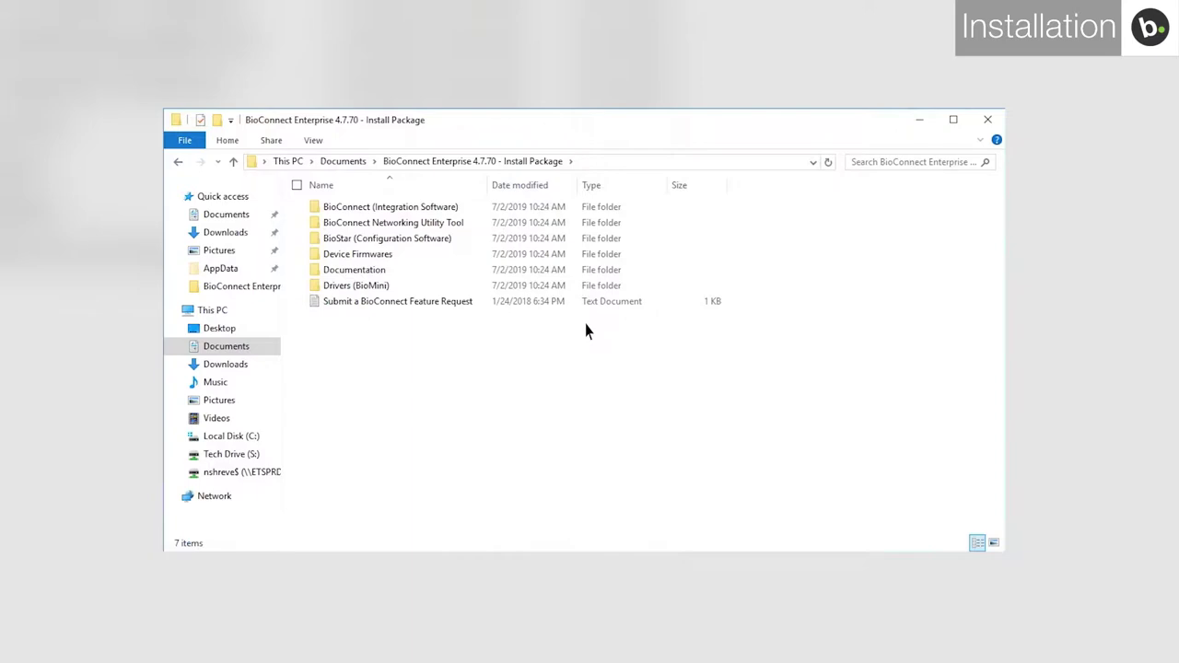
double_click(473, 213)
left_click(472, 213)
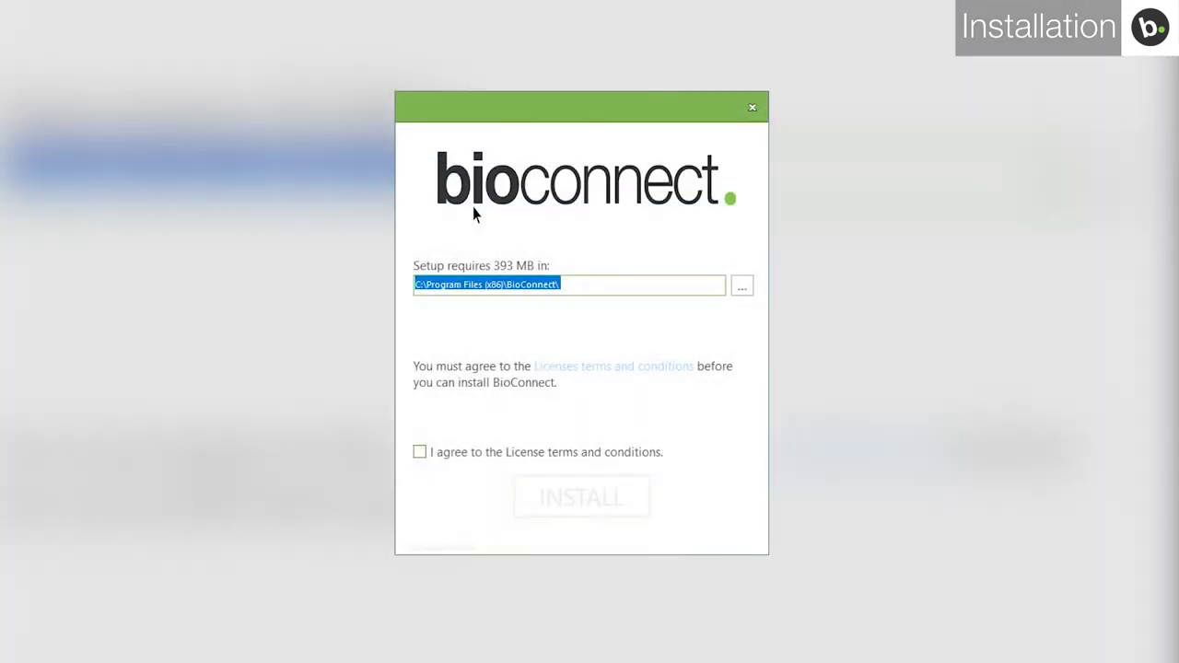
Accept the license and run a Server Install including the Networking Tool and BioMini Driver.
left_click(419, 451)
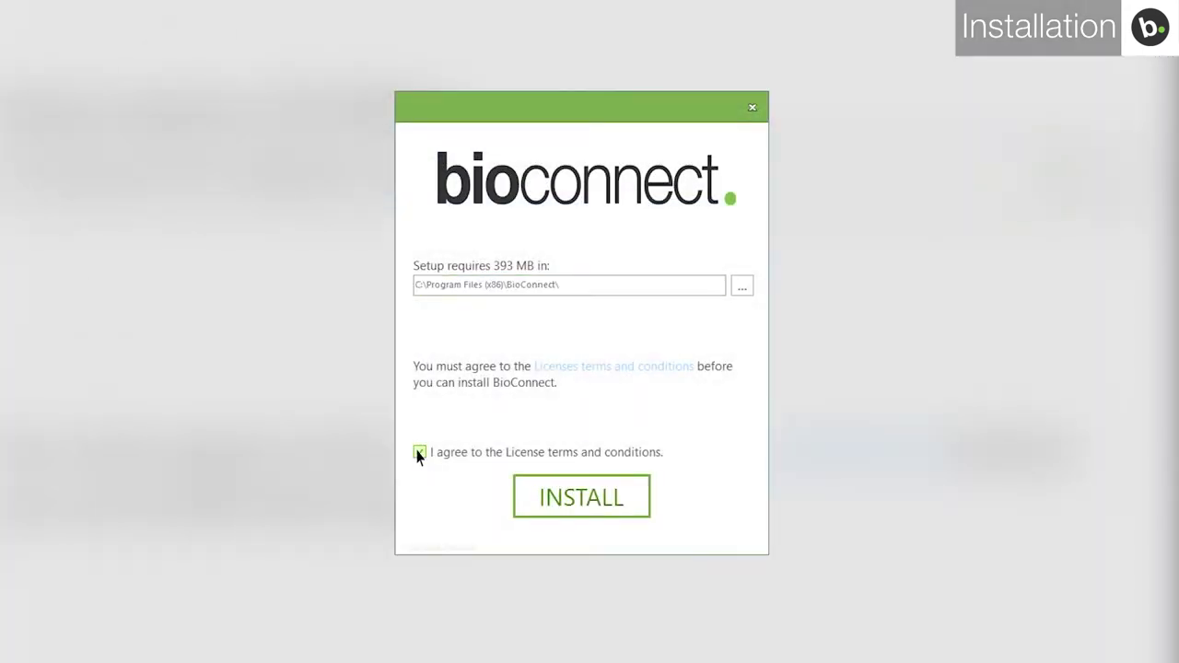
left_click(554, 500)
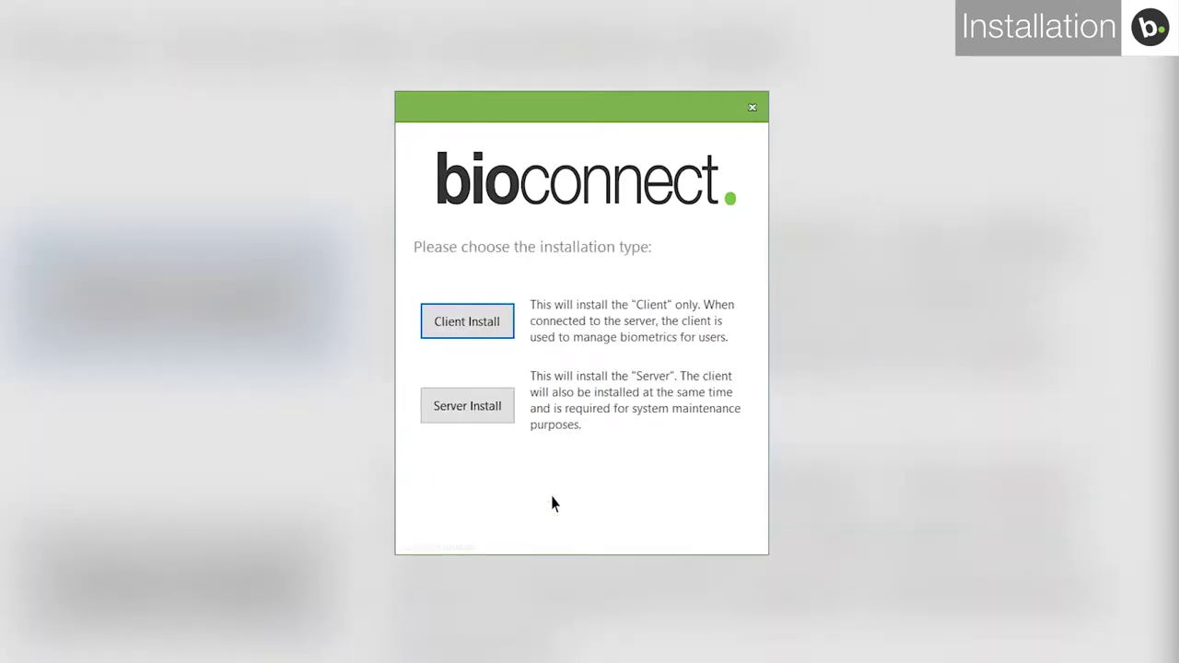
left_click(485, 416)
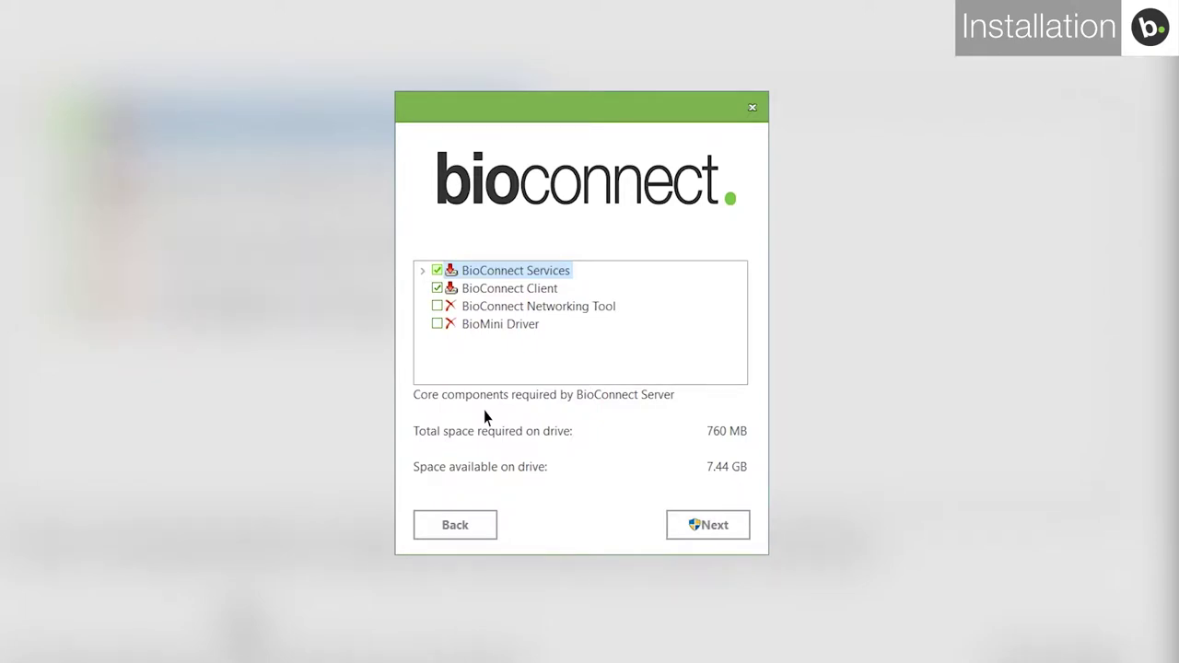
left_click(437, 324)
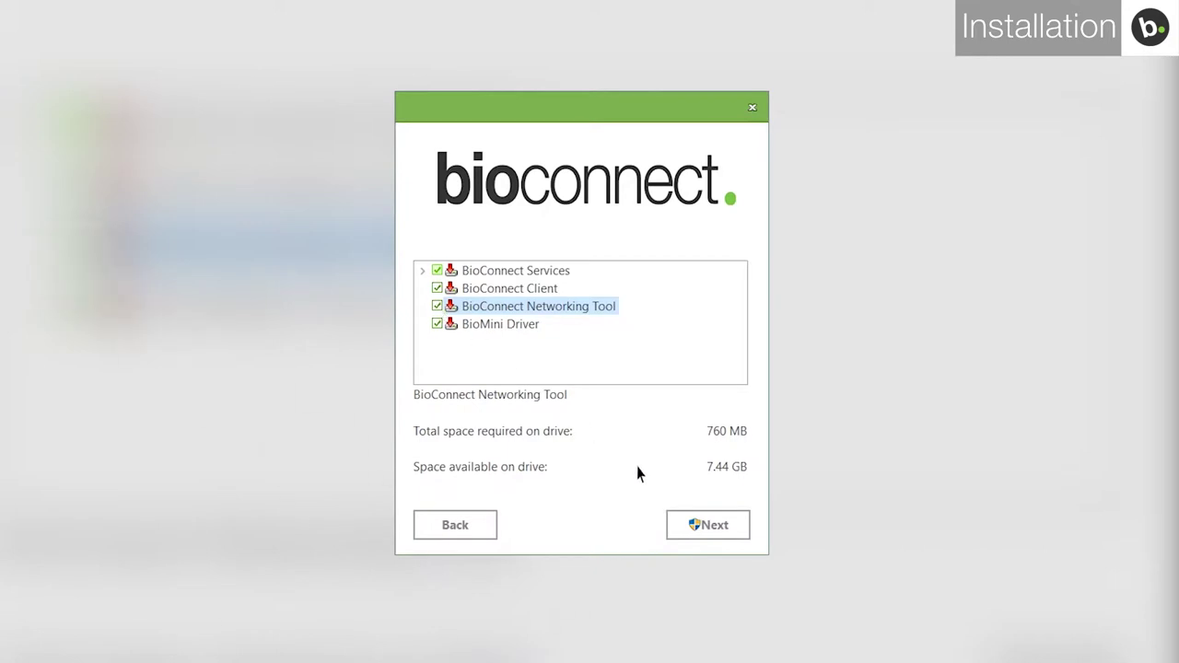
left_click(709, 526)
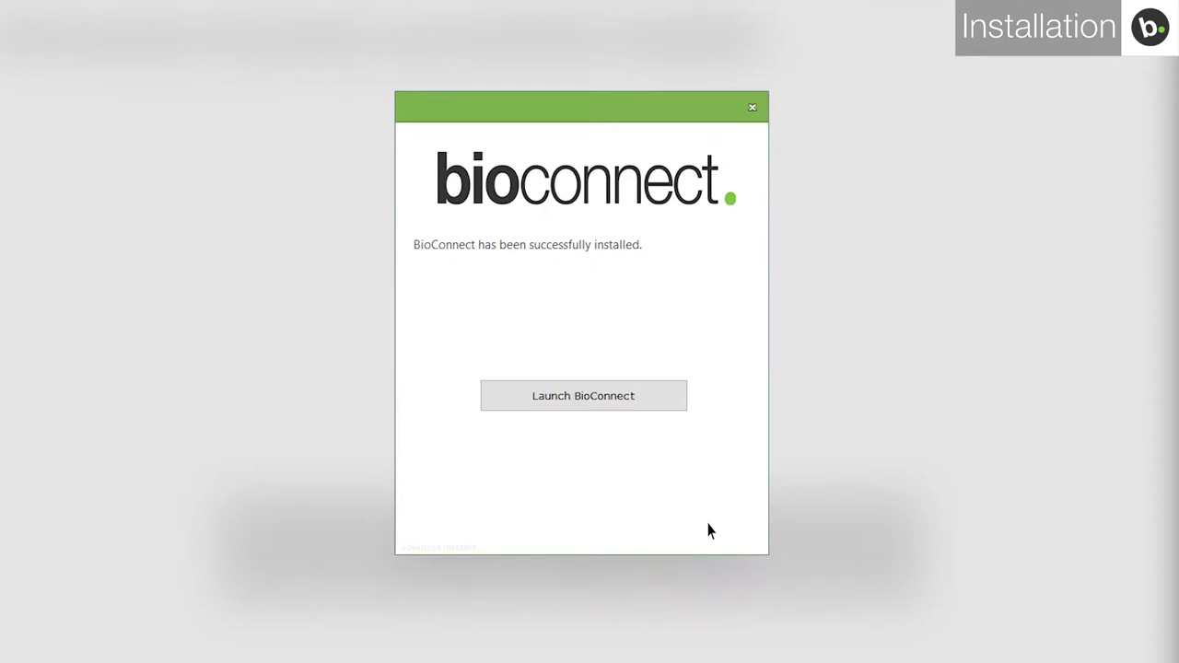
Launch BioConnect and advance past the Welcome and Version Updates pages.
left_click(632, 400)
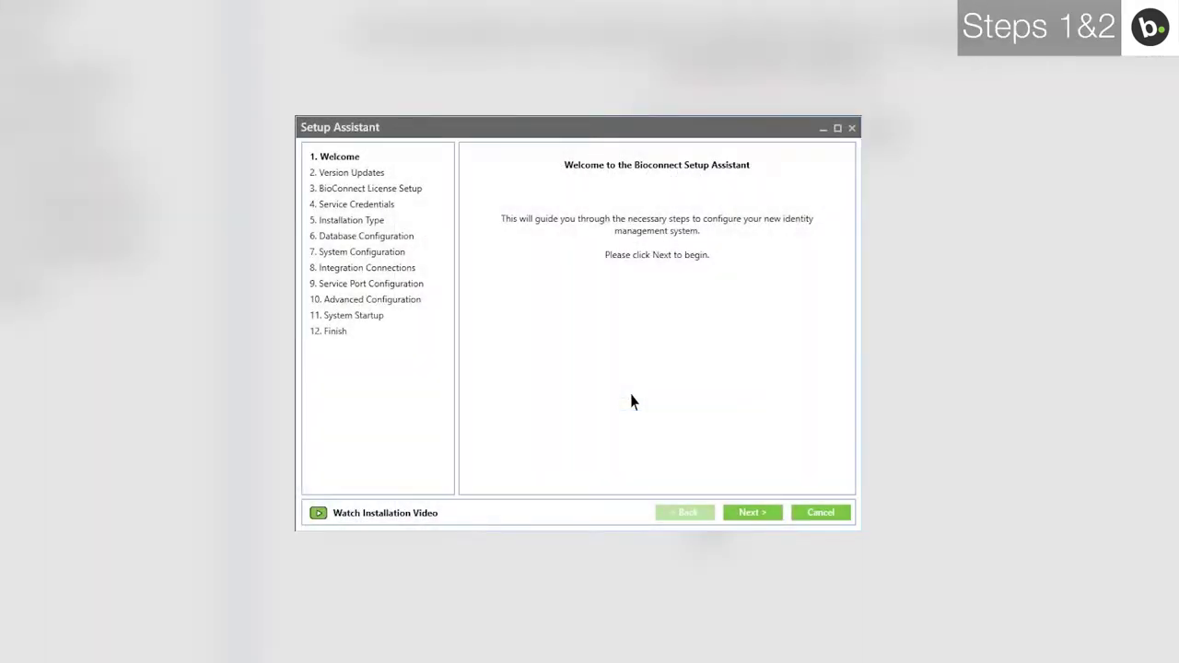
left_click(753, 513)
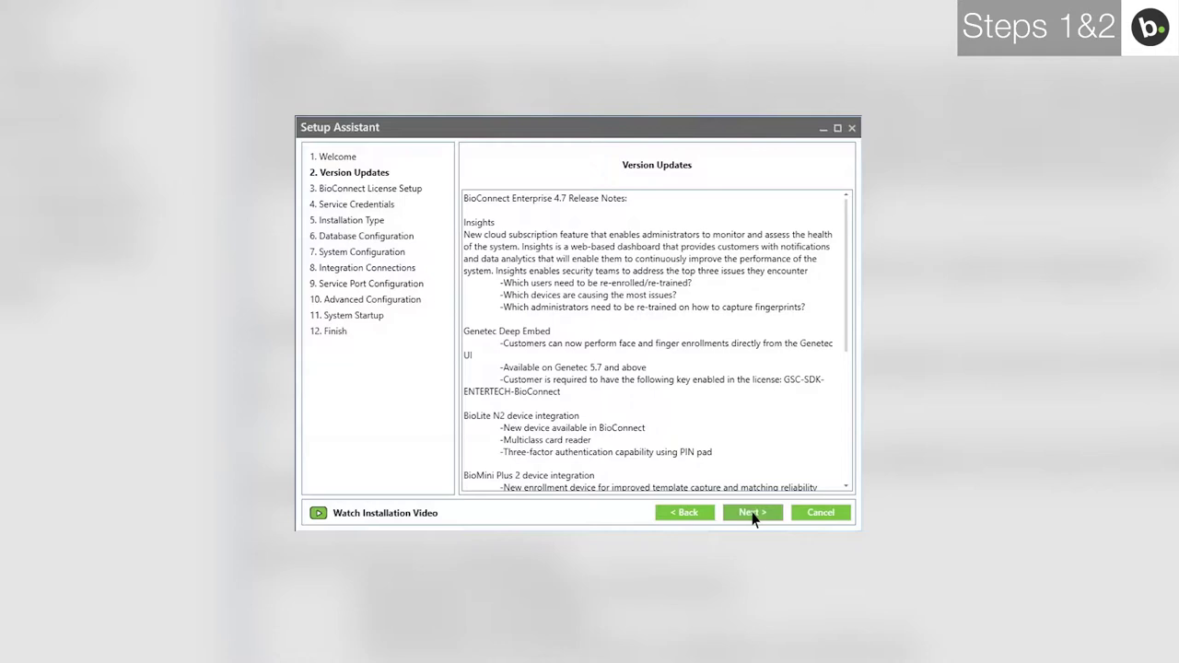
left_click(752, 514)
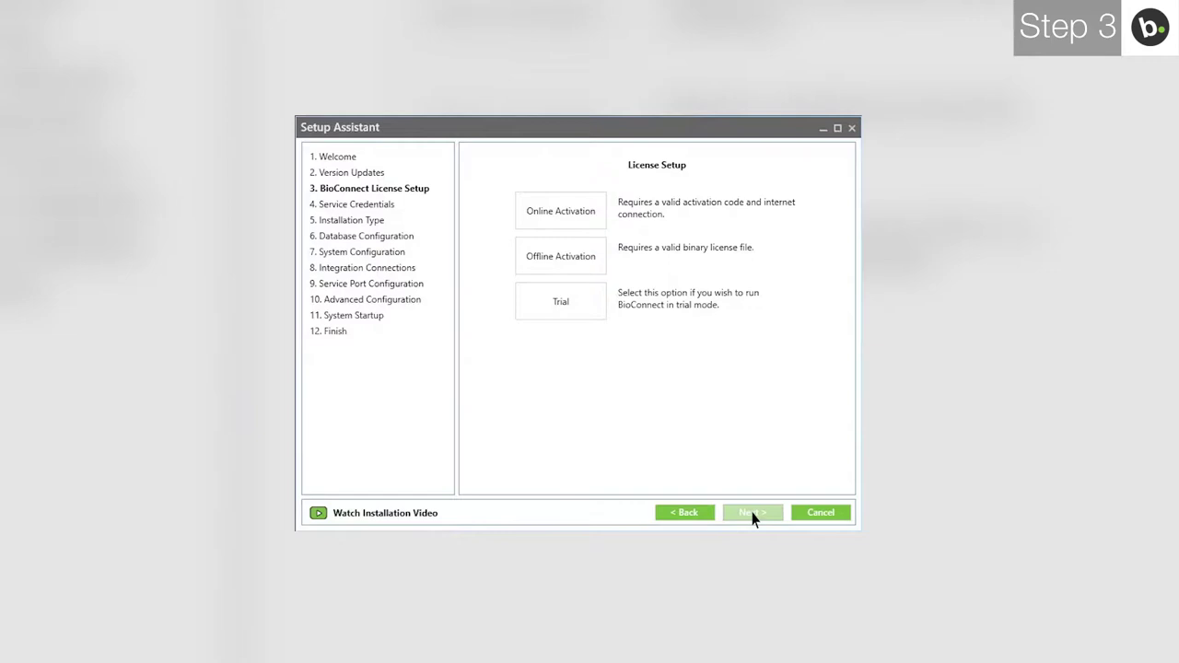
Create a permanent one-device Trial license and continue to Service Credentials.
left_click(579, 304)
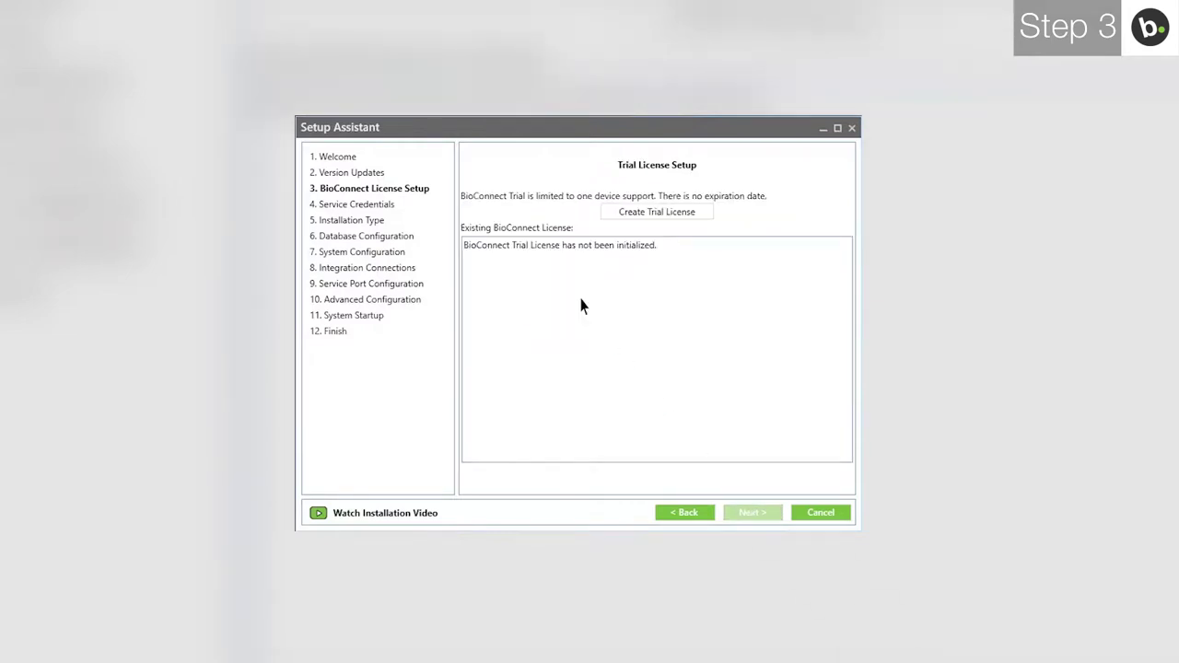
left_click(614, 211)
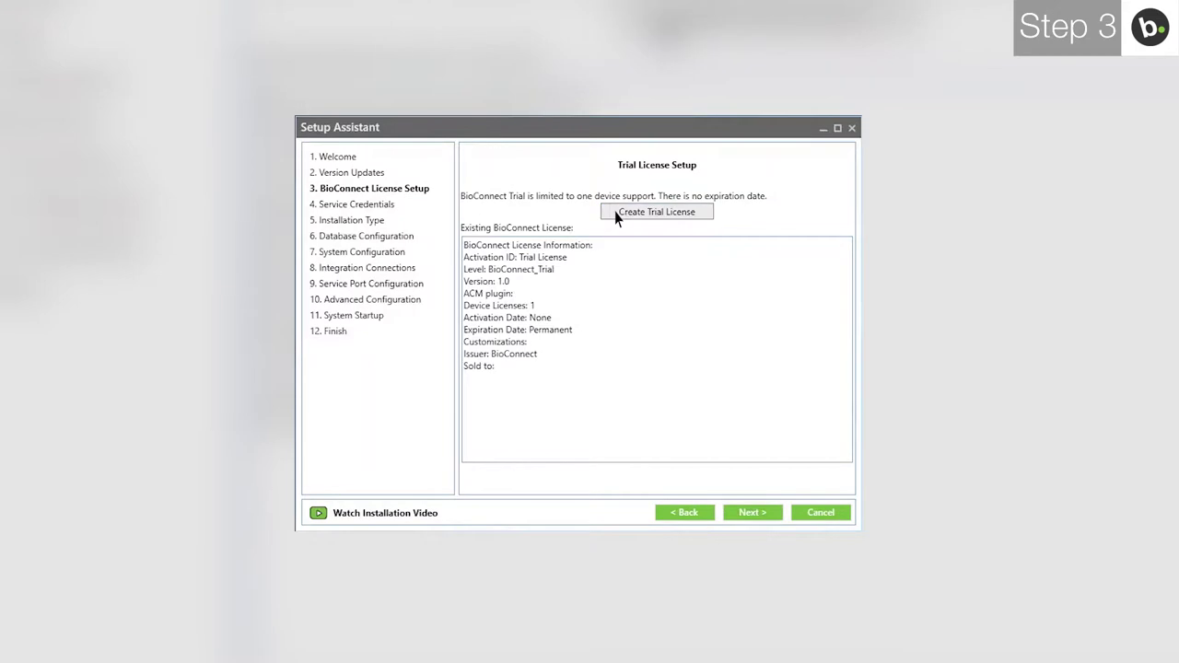
left_click(751, 514)
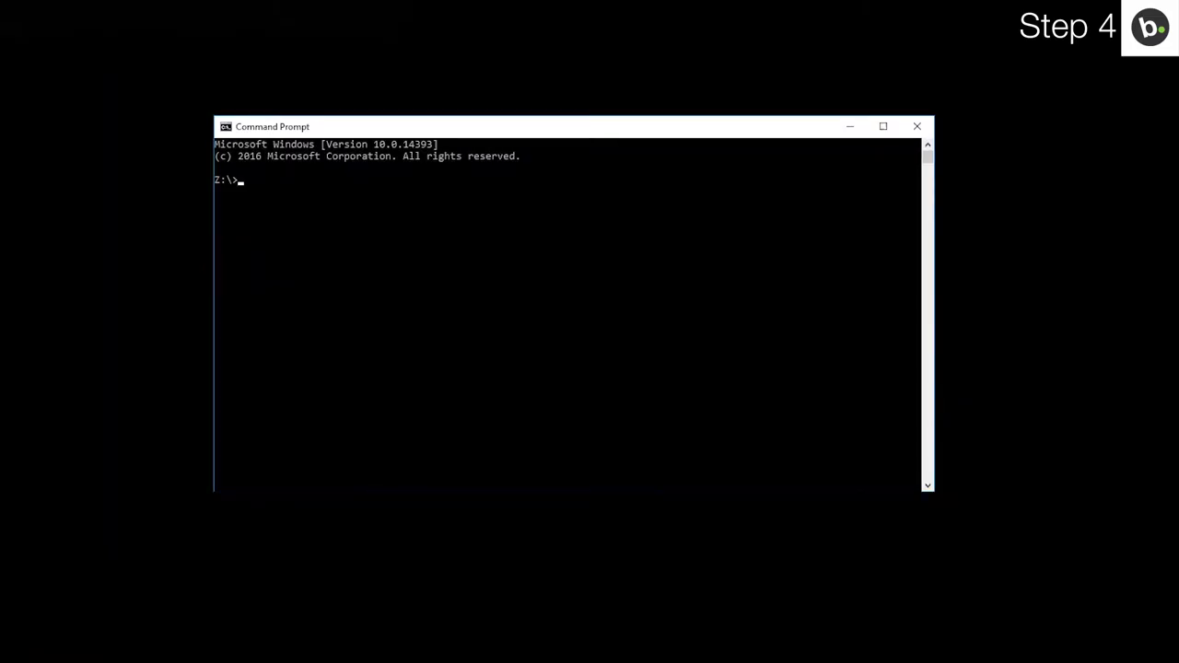
Run whoami in Command Prompt to reveal the Windows domain and username.
type("whoami")
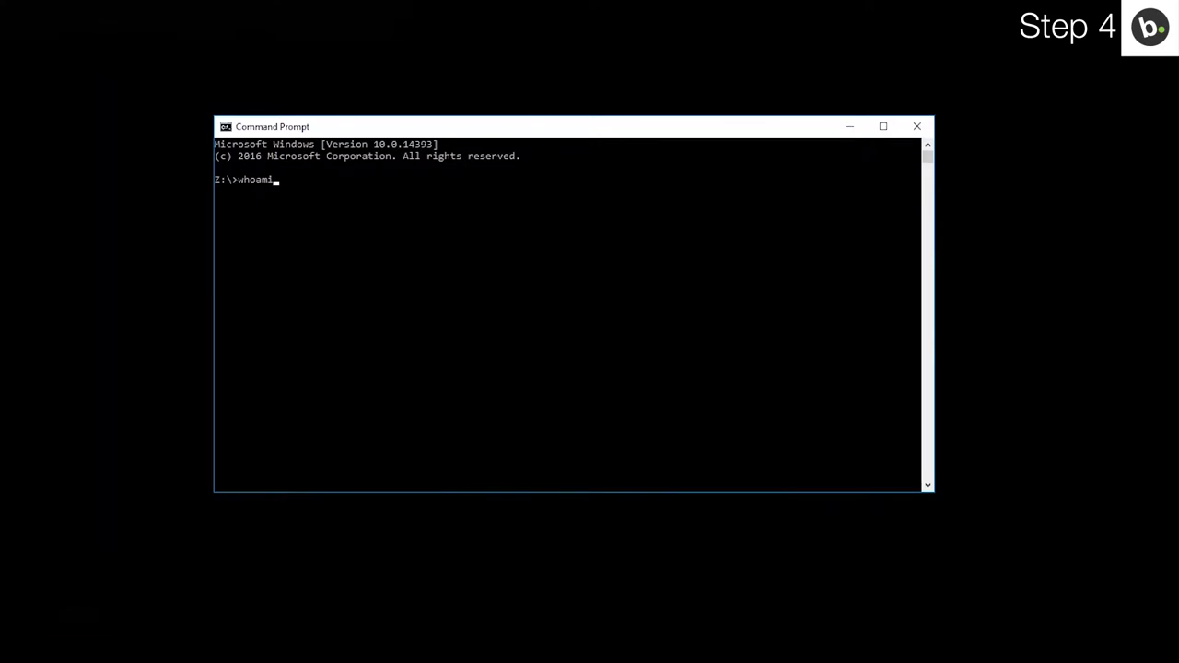
key("Return")
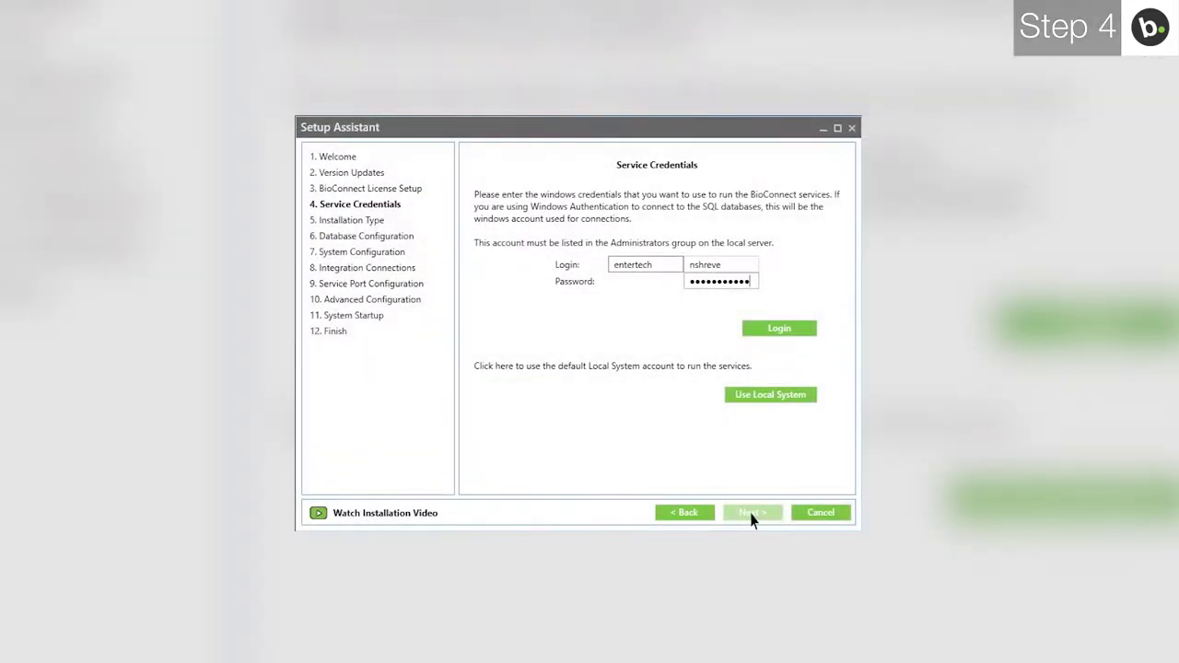
Verify the service account domain, username and password, then proceed to Installation Type.
left_click(771, 334)
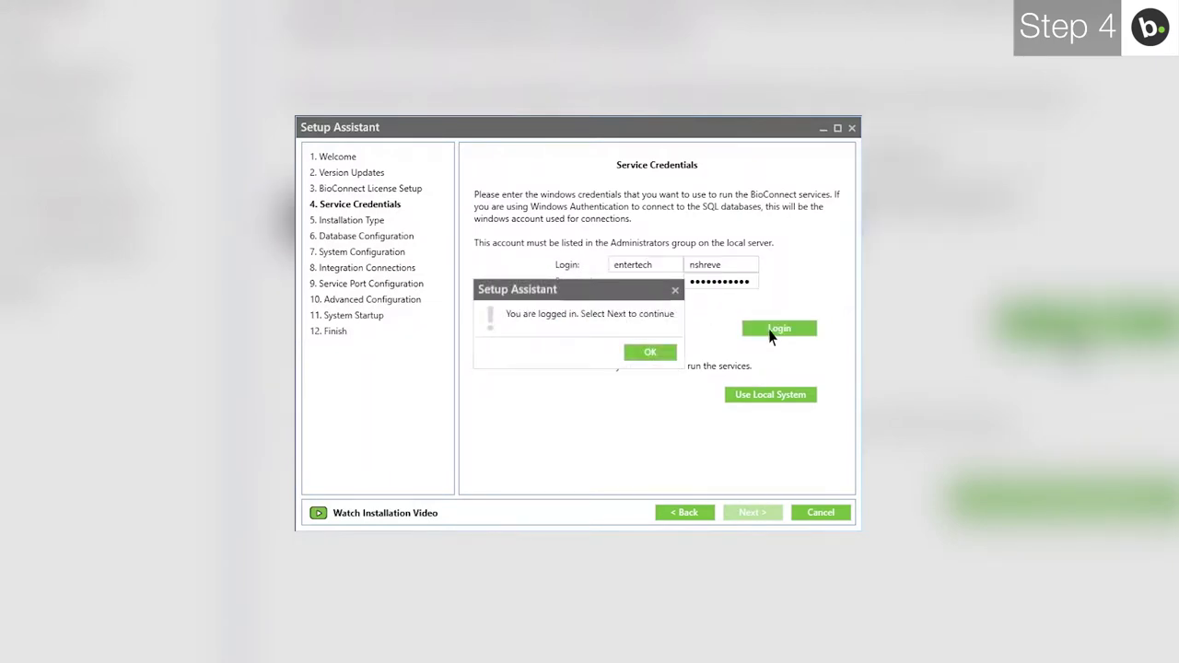
left_click(650, 353)
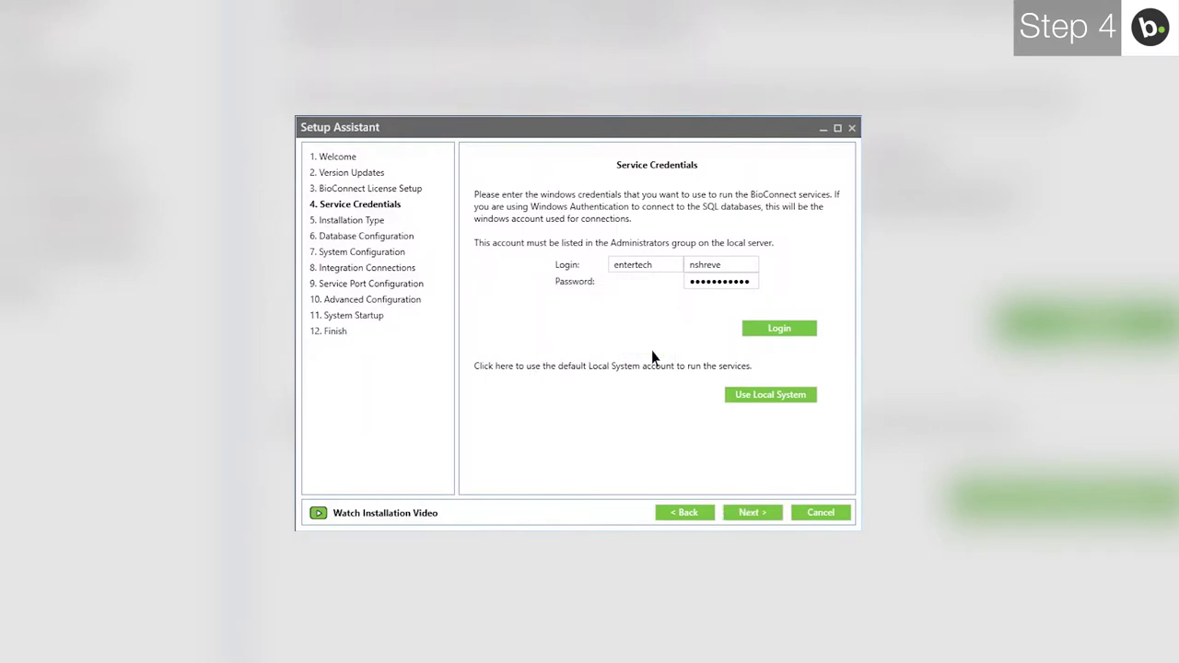
left_click(754, 514)
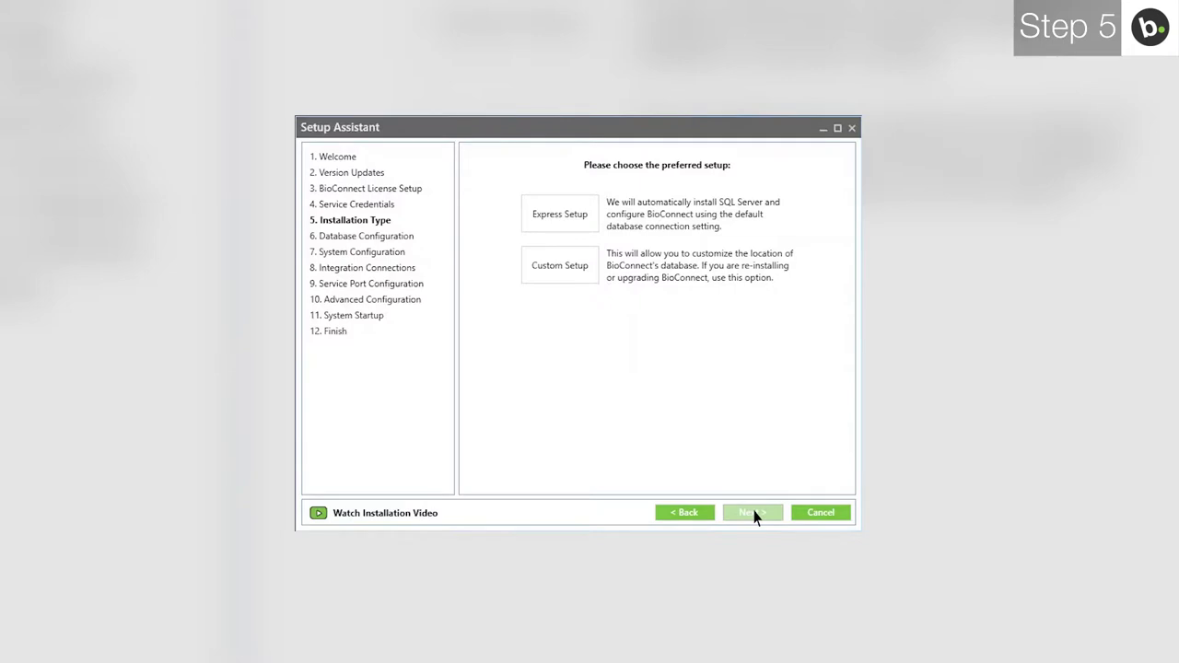
Choose Custom Setup to reach Database Configuration.
left_click(559, 265)
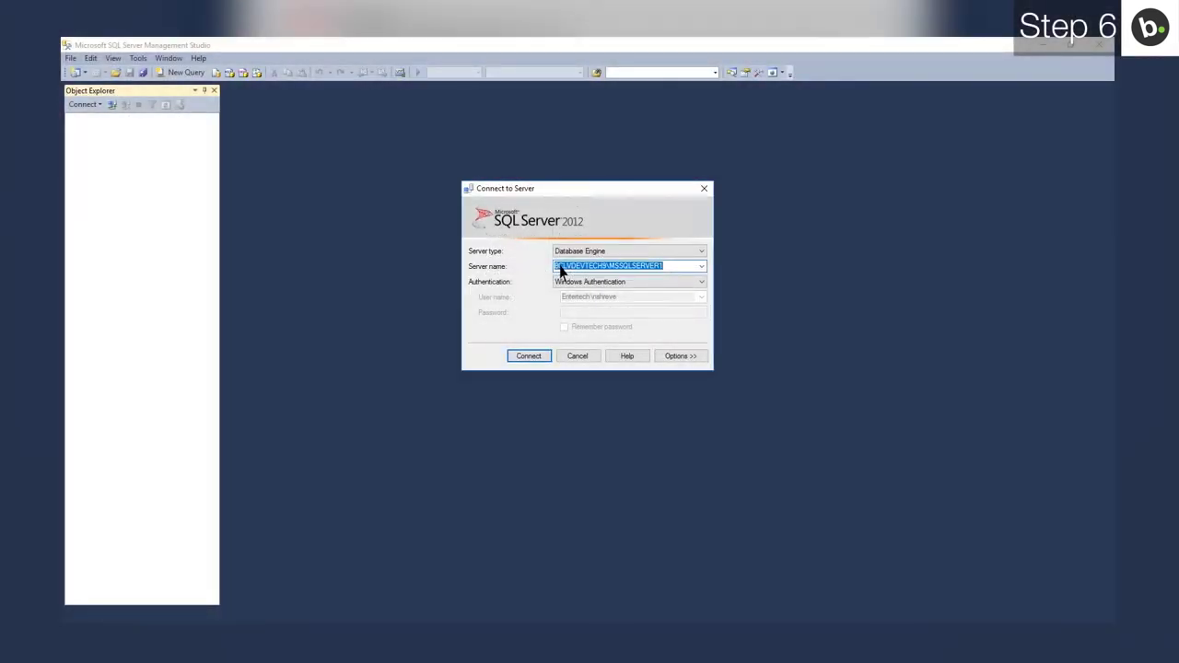
Connect to BCLVDEVTECH9\BIOCONNECT in SQL Server Management Studio and view its server properties.
left_click(701, 266)
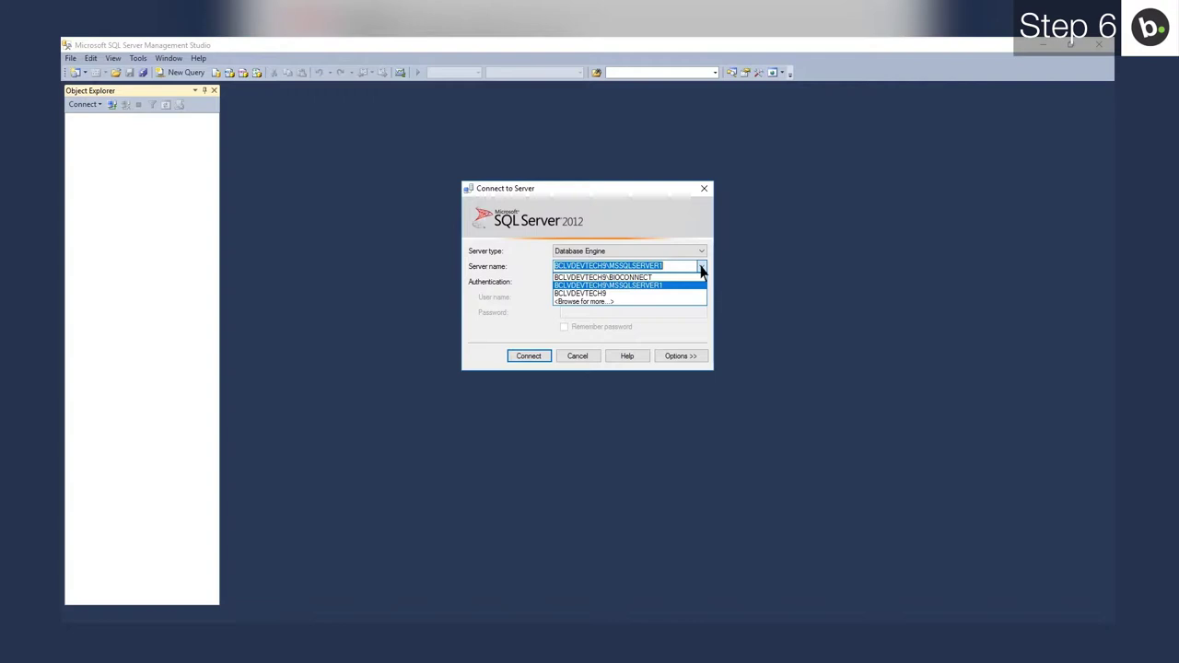
left_click(680, 277)
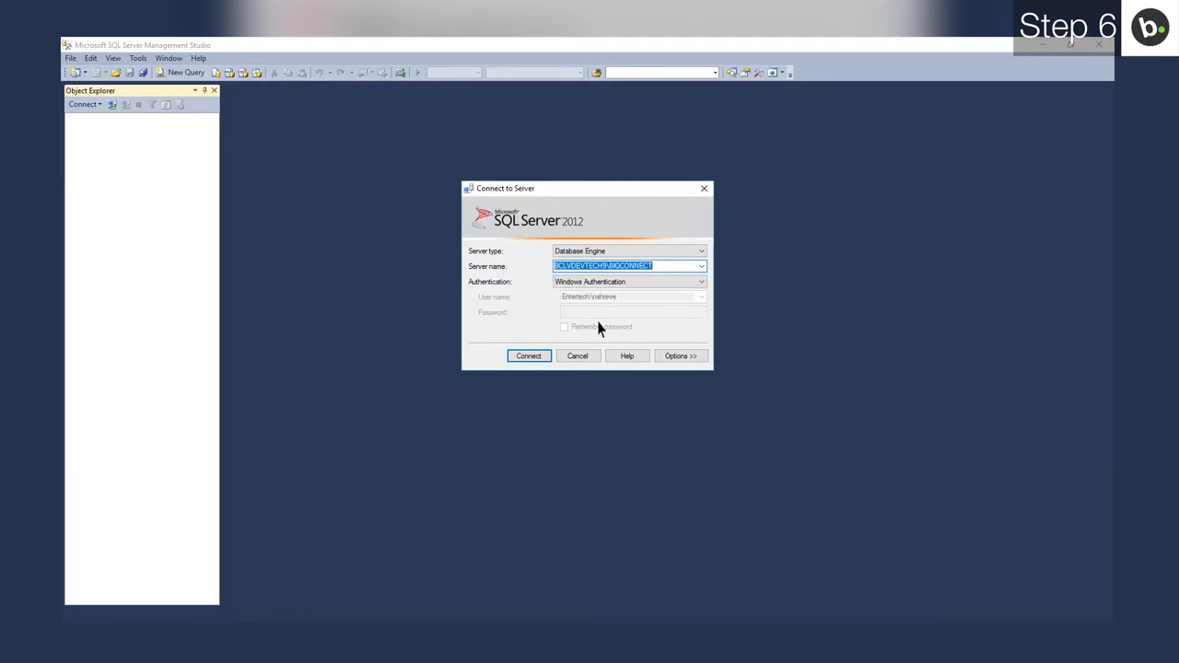
left_click(530, 358)
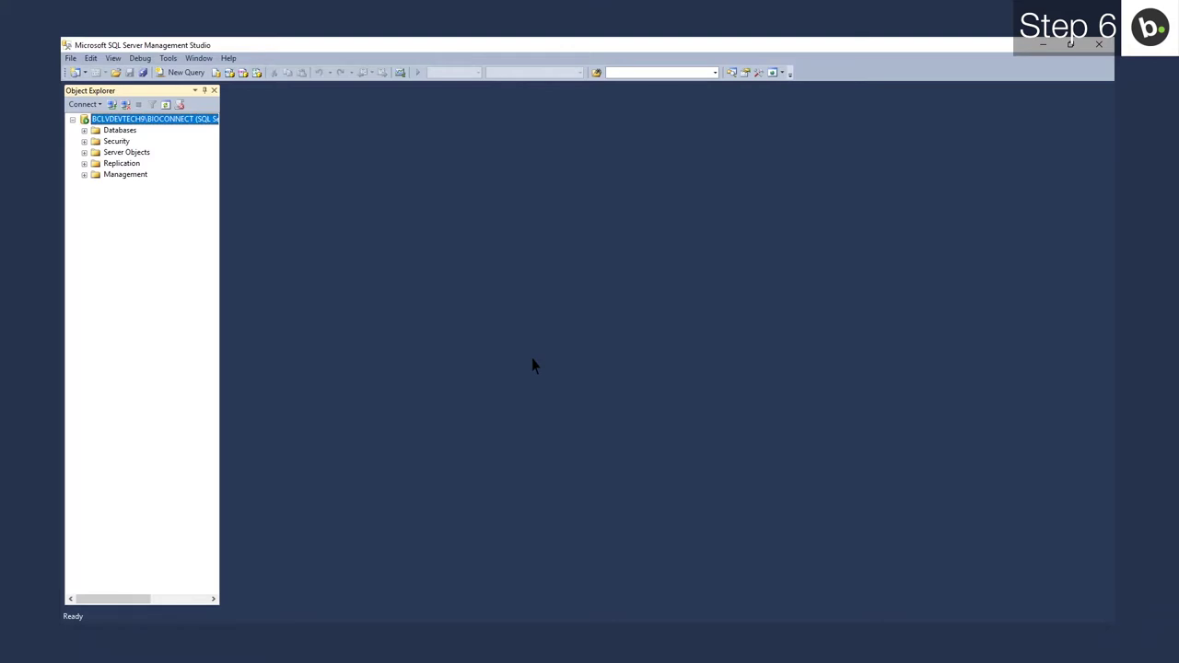
right_click(212, 126)
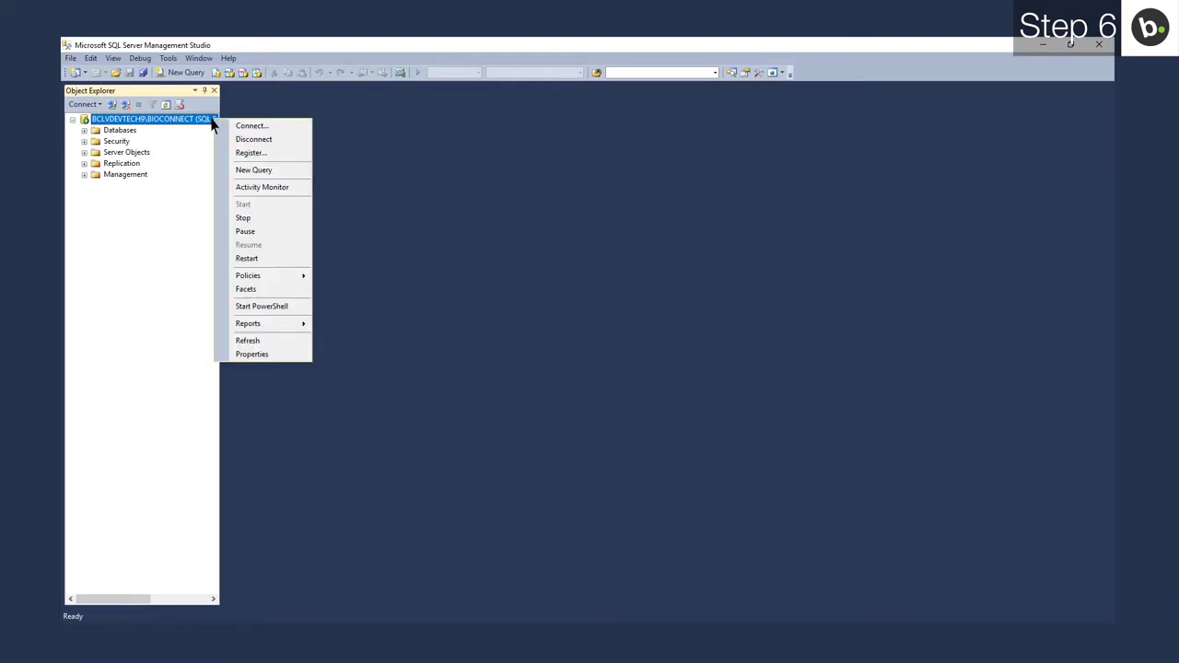
left_click(247, 356)
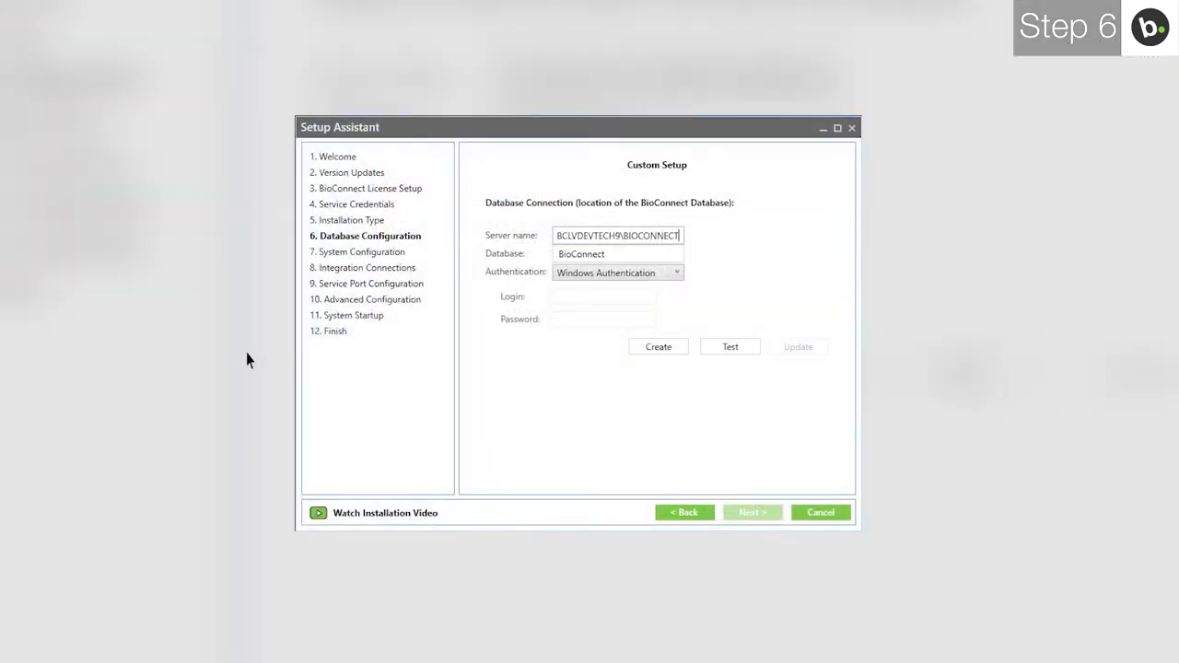
Rename the database to BioConnect5, create and test it, then save the connection.
left_click(578, 261)
type("5")
left_click(645, 348)
left_click(733, 348)
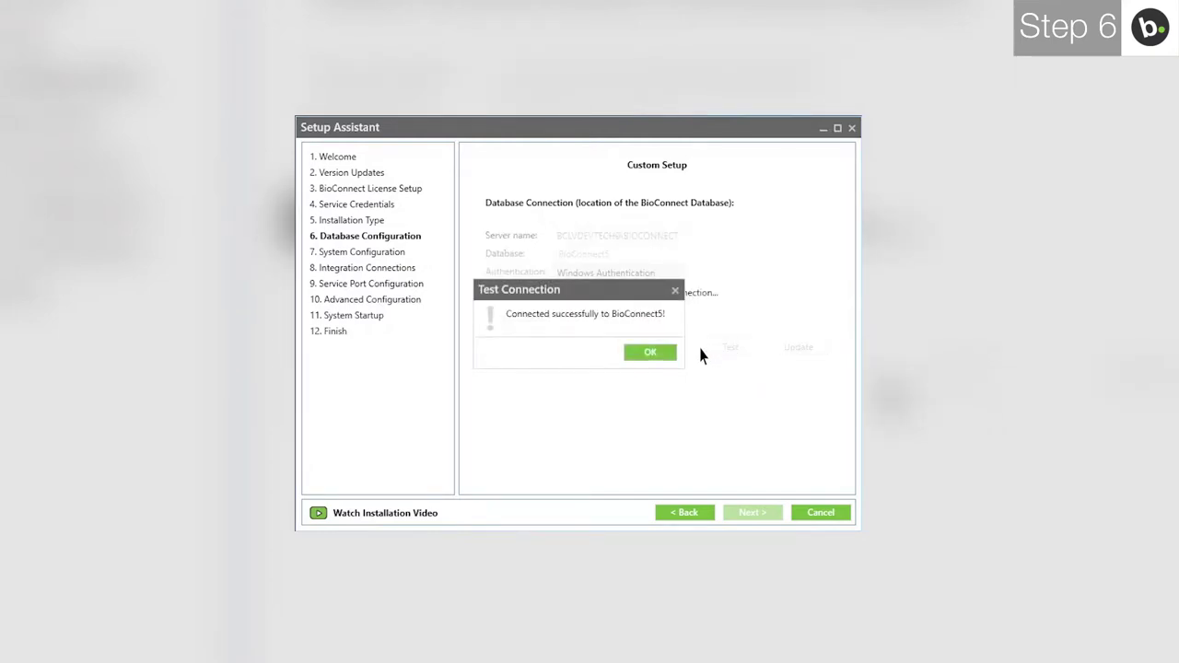
left_click(656, 354)
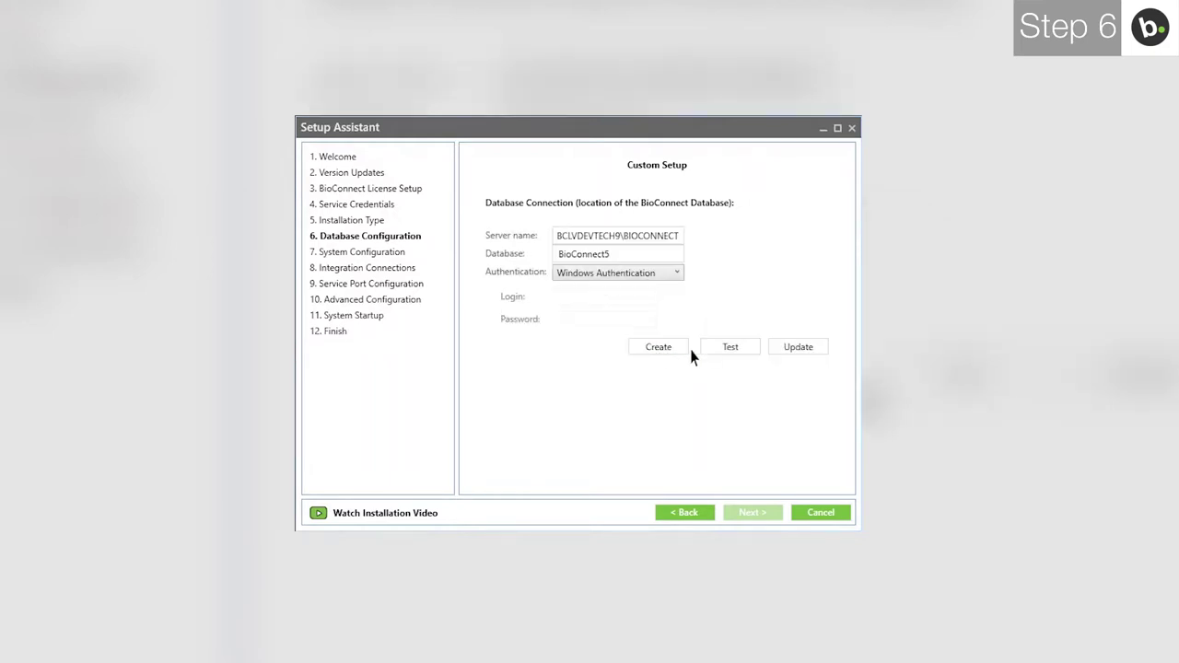
left_click(788, 349)
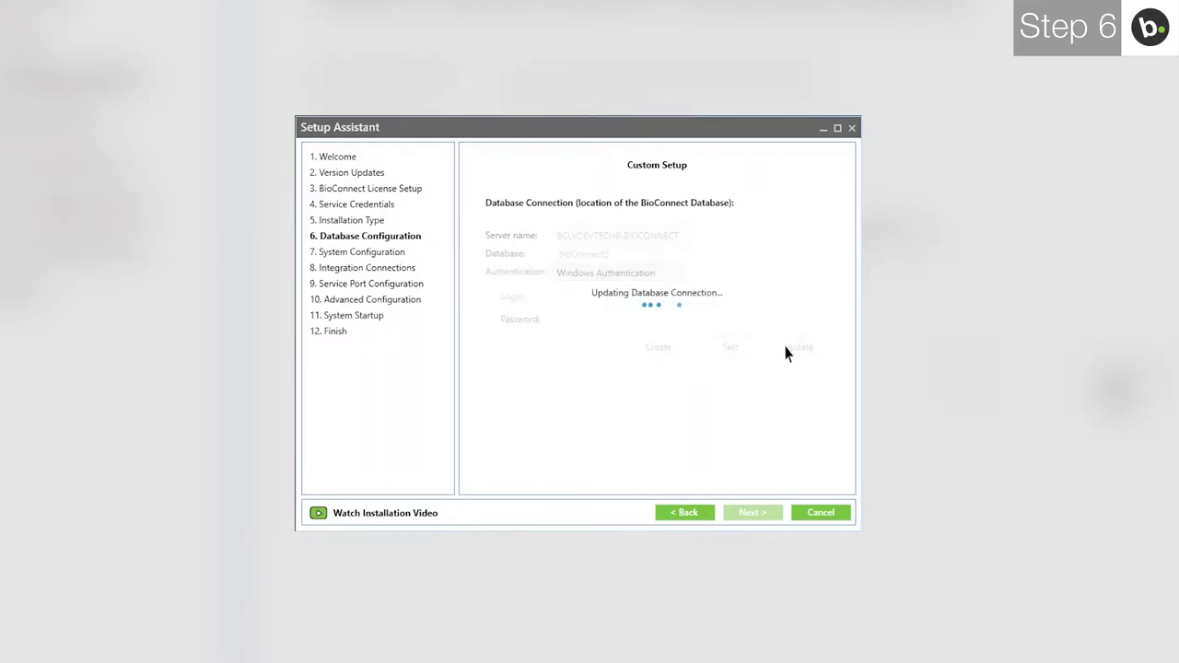
left_click(675, 356)
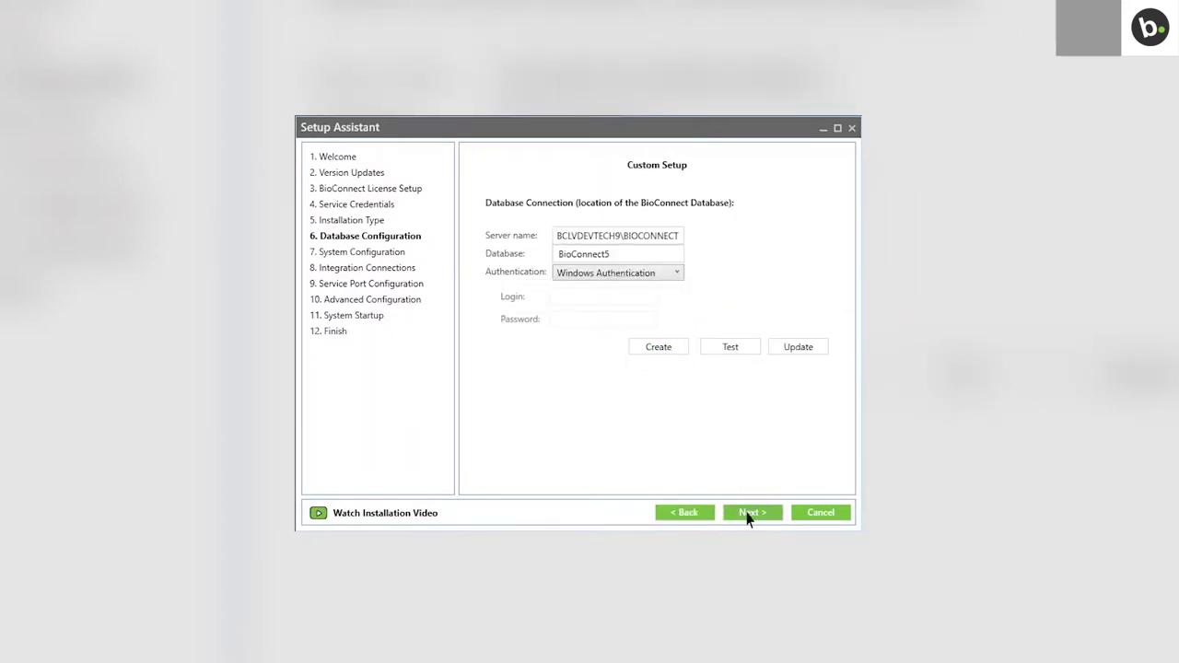
left_click(748, 518)
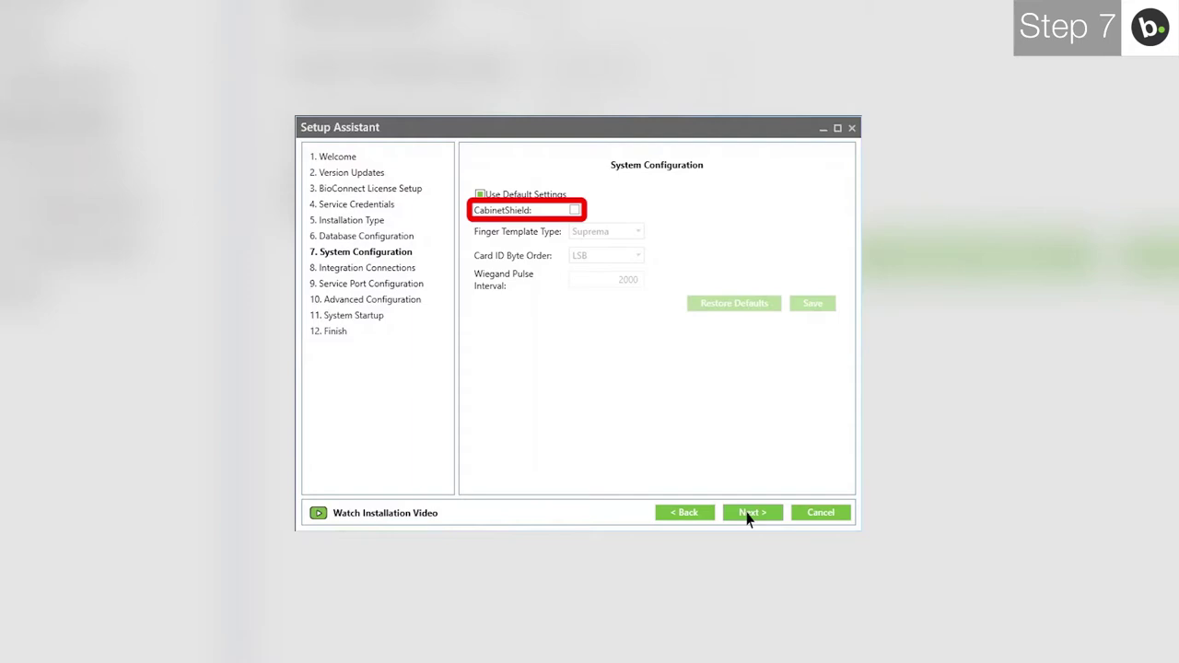
Keep default system settings and pick Brivo OnSiteOnAir as the access control system.
left_click(747, 515)
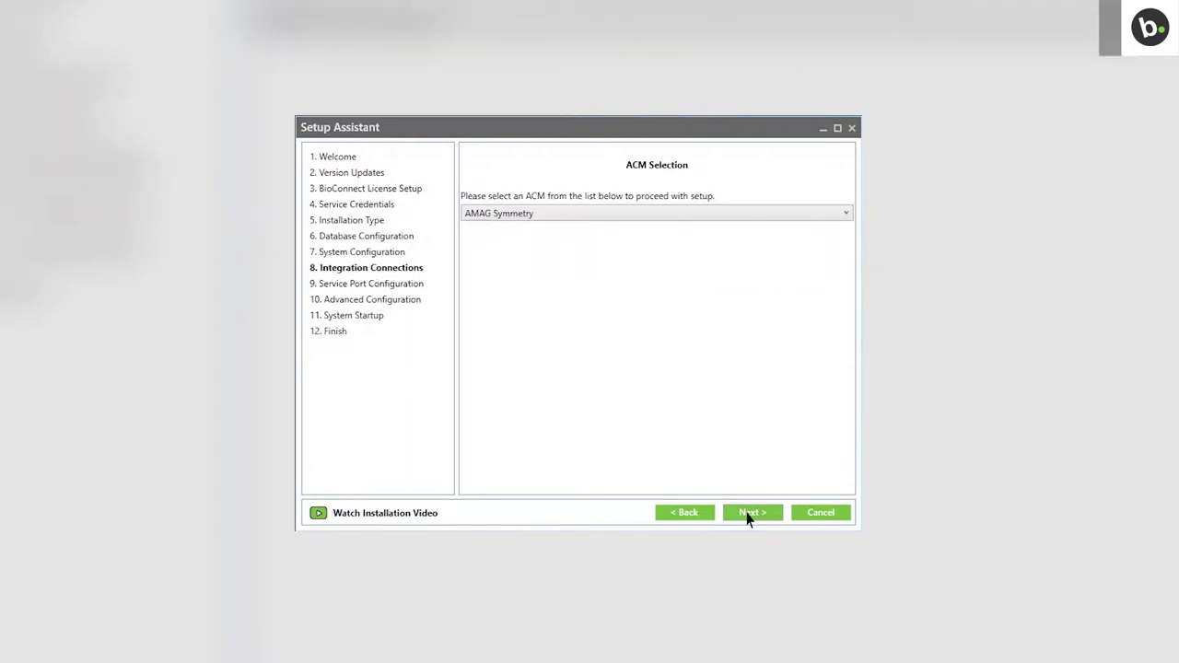
left_click(646, 216)
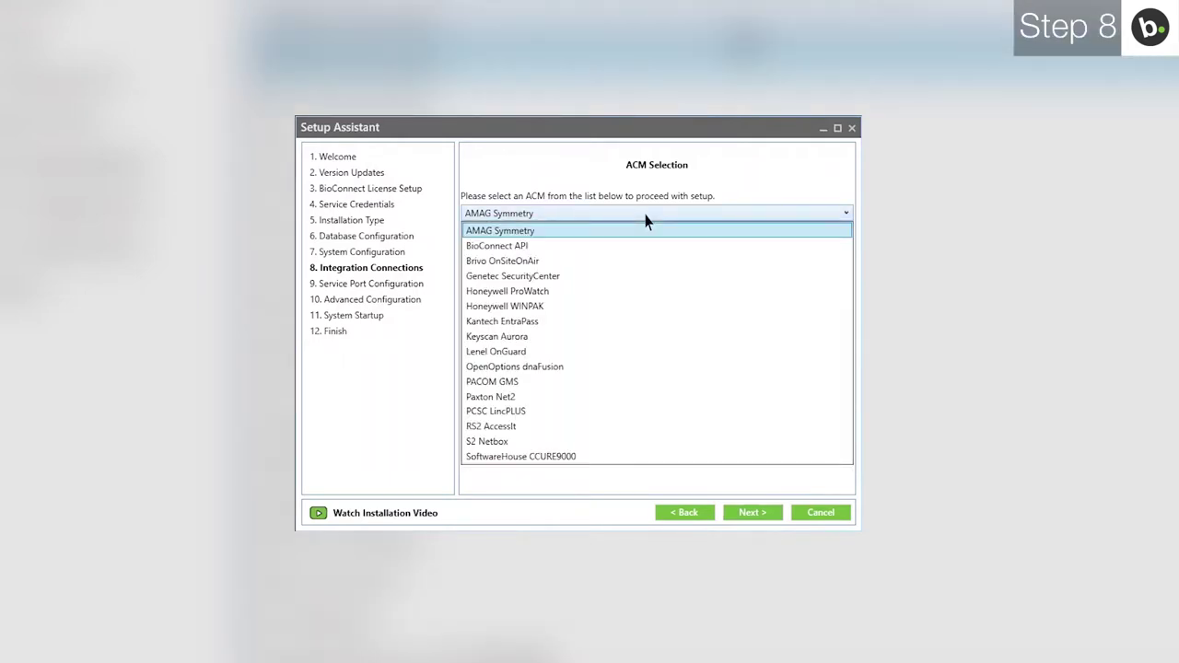
left_click(629, 263)
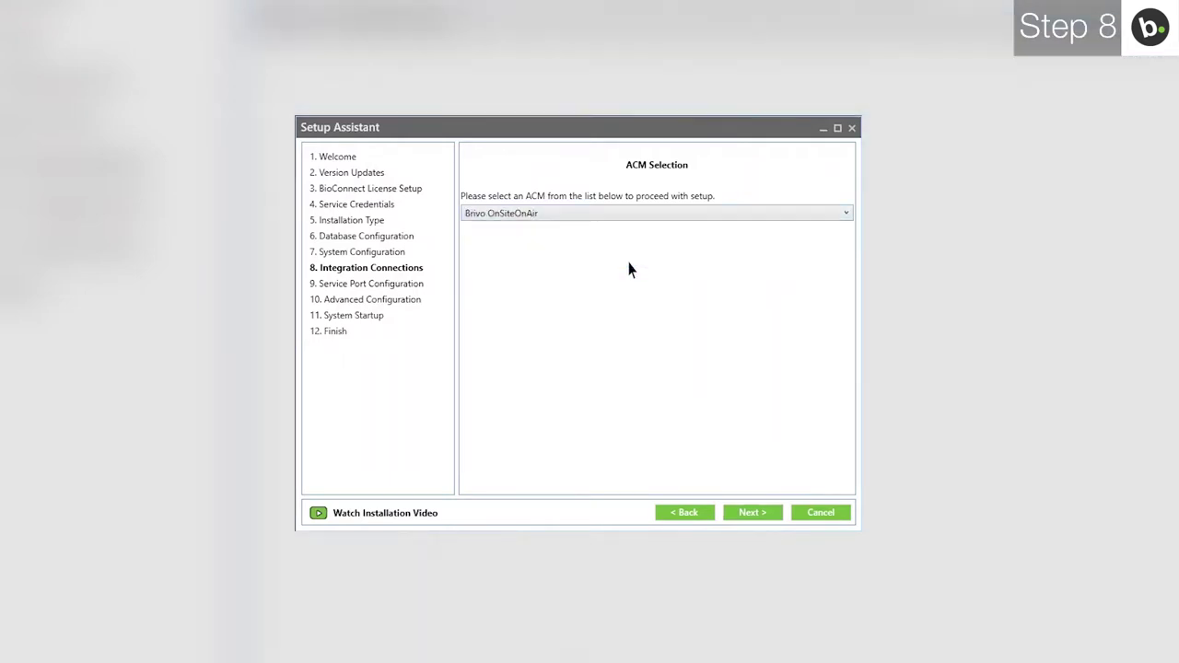
left_click(760, 517)
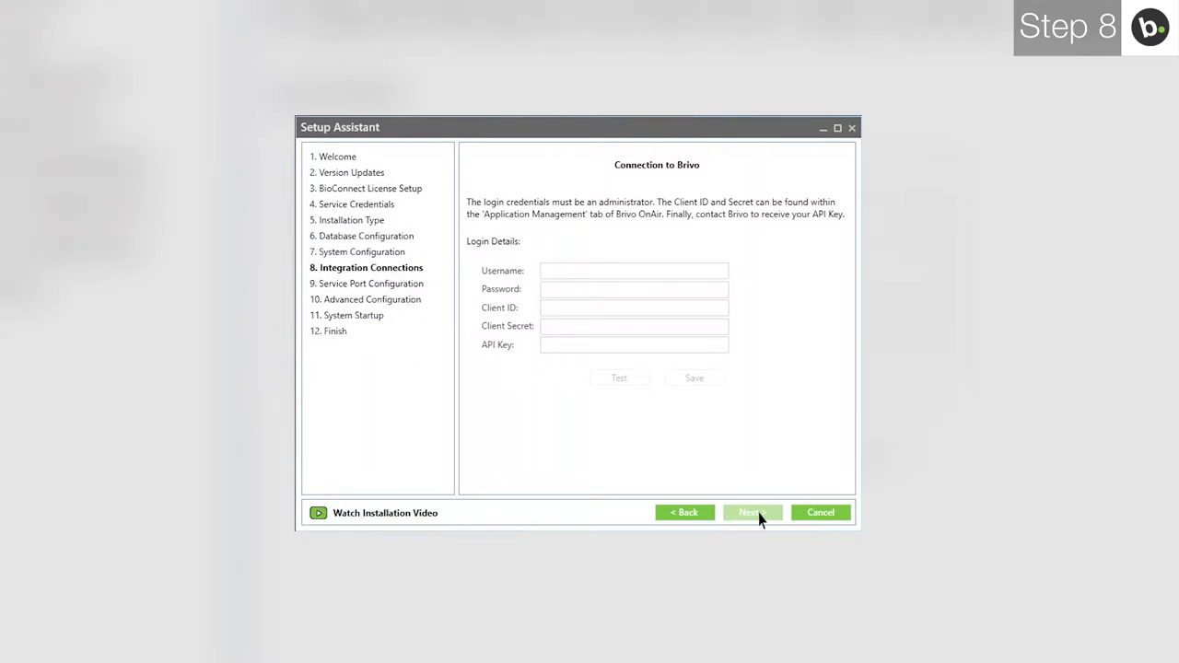
Enter the Brivo administrator username and password in the Brivo connection form.
left_click(664, 271)
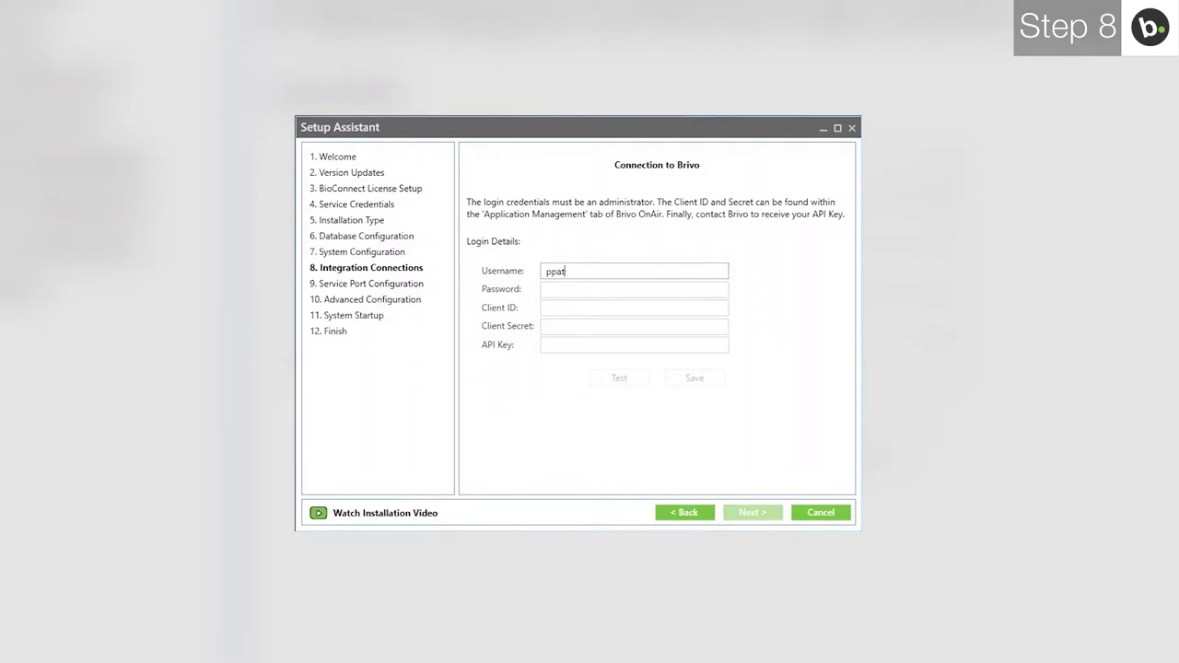
key("Tab")
type("**********")
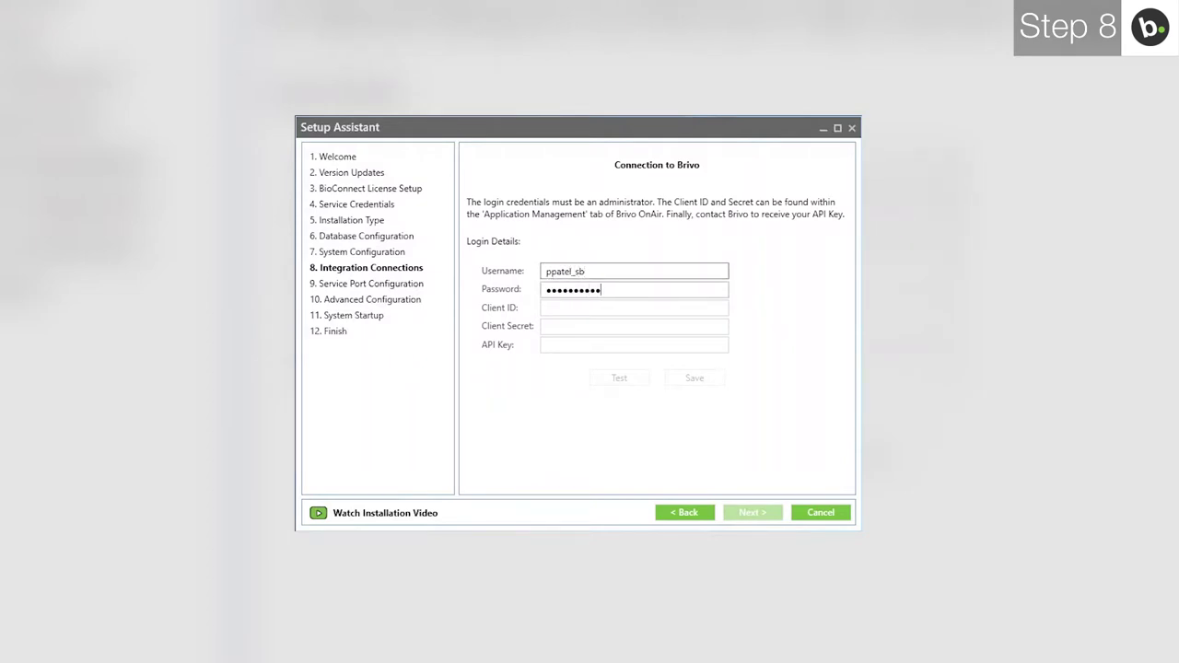
type("***")
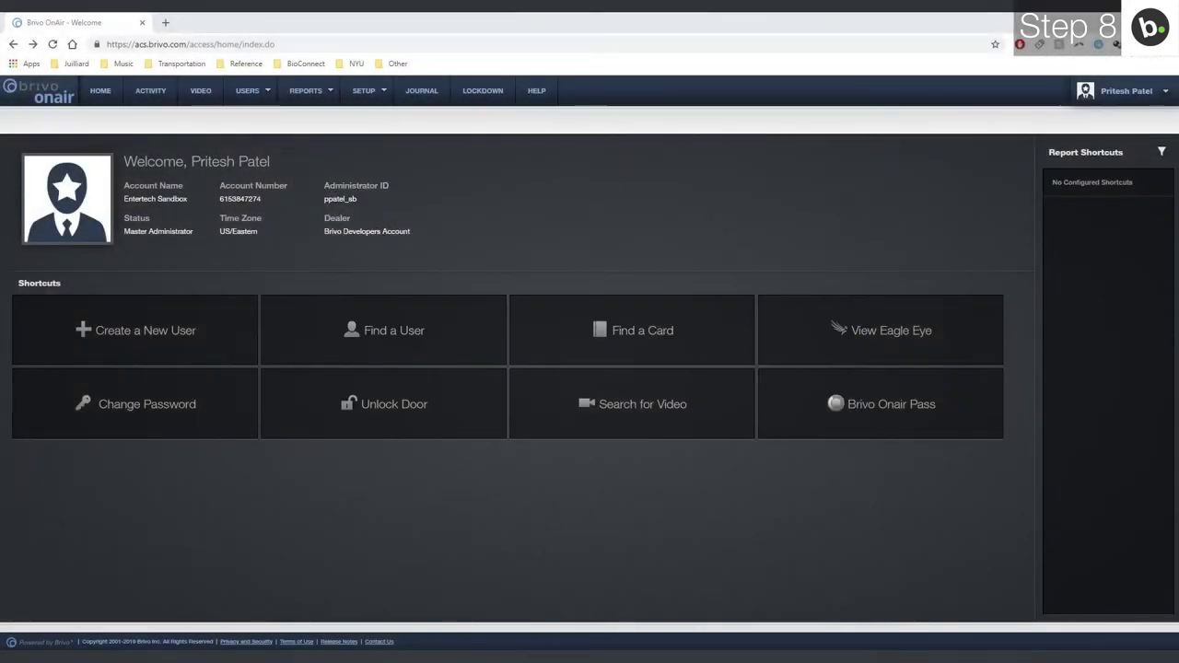
Show the BioConnect Test application details under Account Settings > Application Management in Brivo OnAir.
left_click(364, 92)
mouse_move(387, 119)
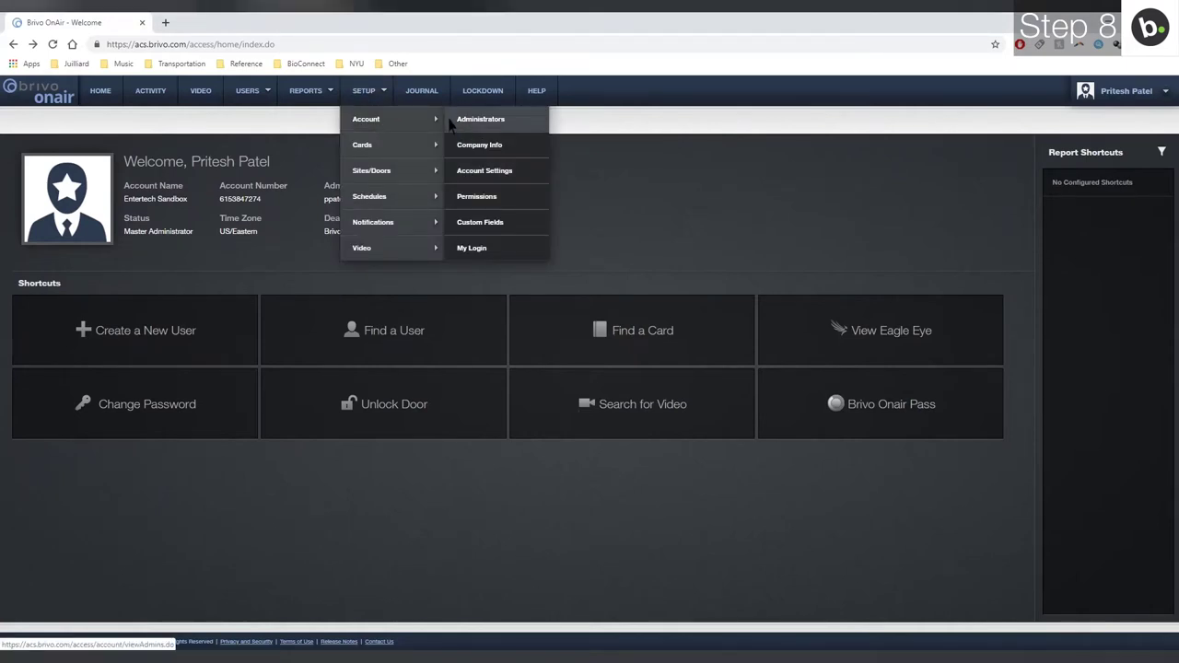
left_click(463, 175)
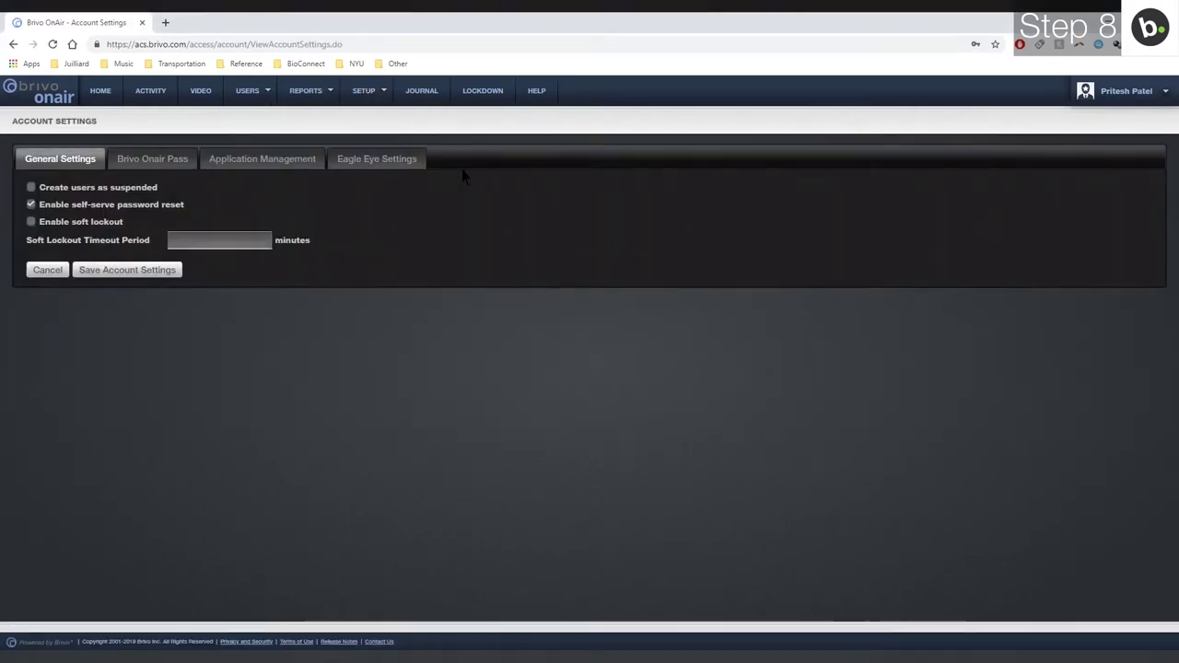
left_click(293, 162)
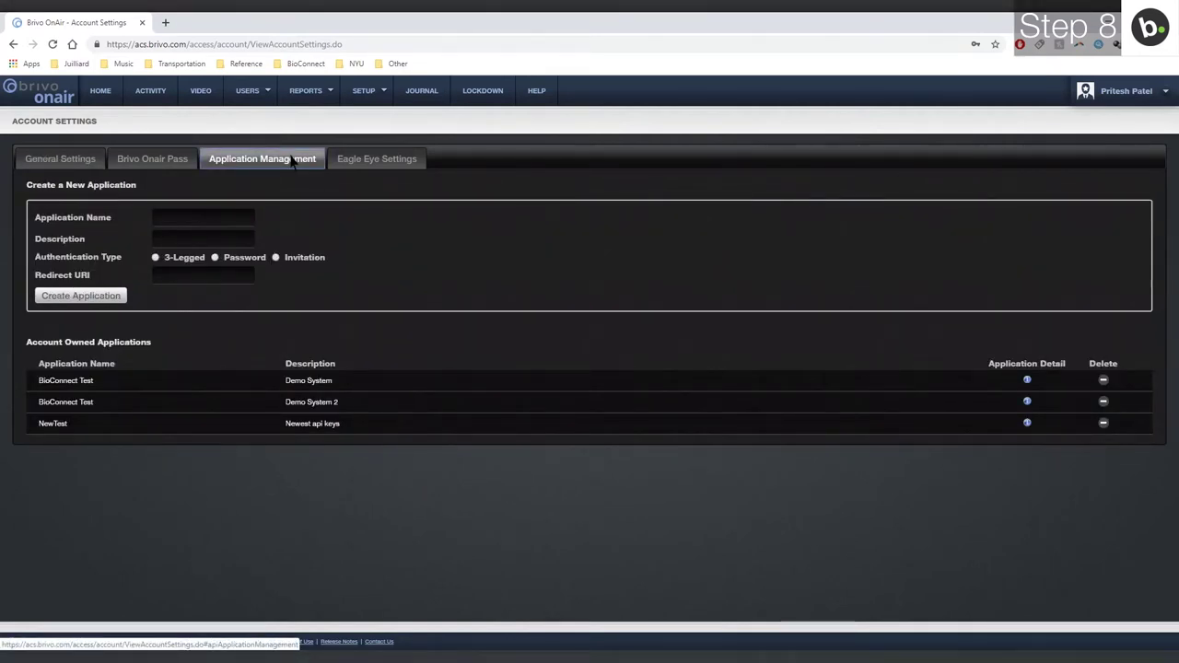
left_click(1027, 402)
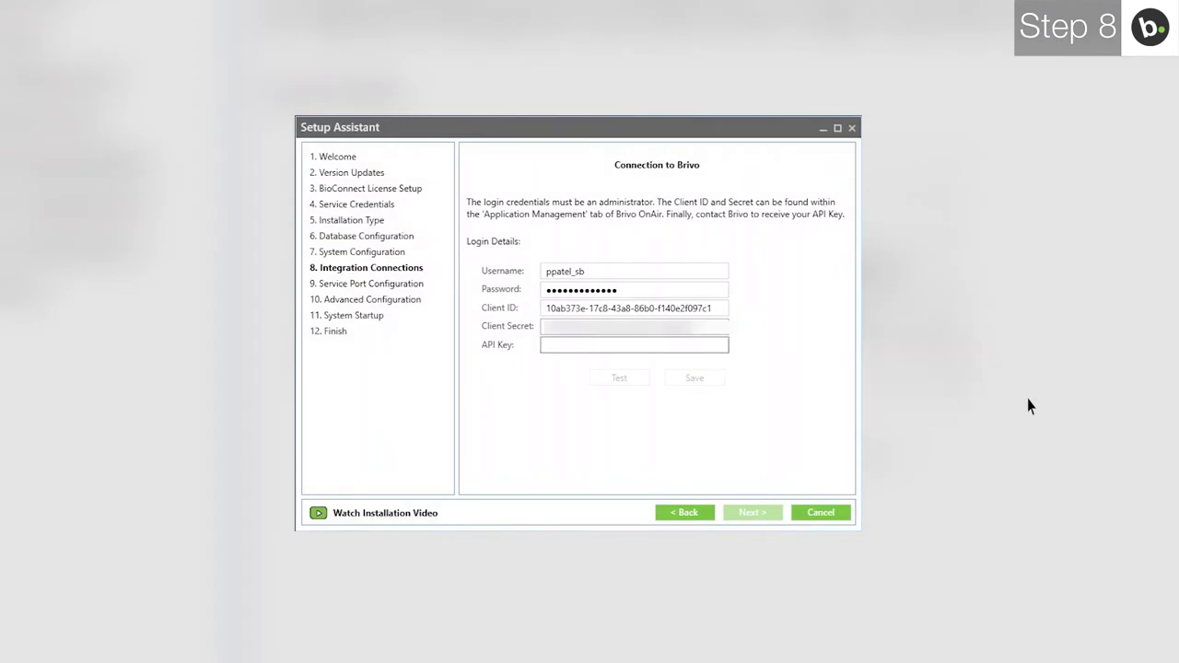
Paste the Brivo API key, test the connection successfully, save the settings, and continue to port configuration.
key("ctrl+v")
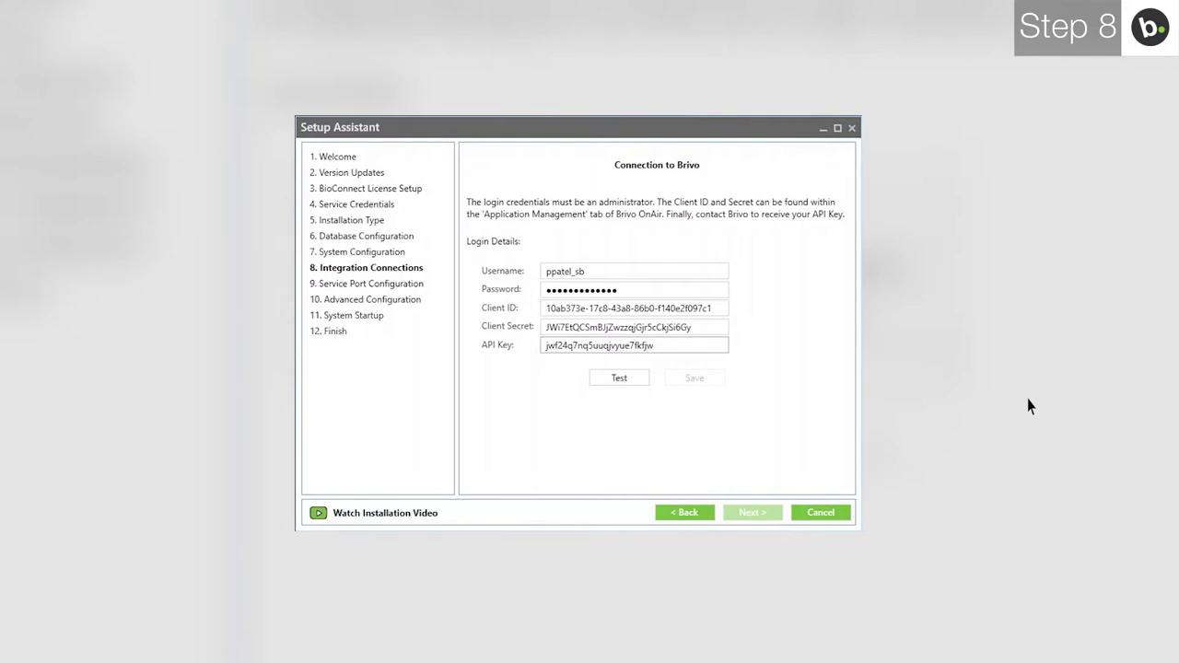
left_click(623, 377)
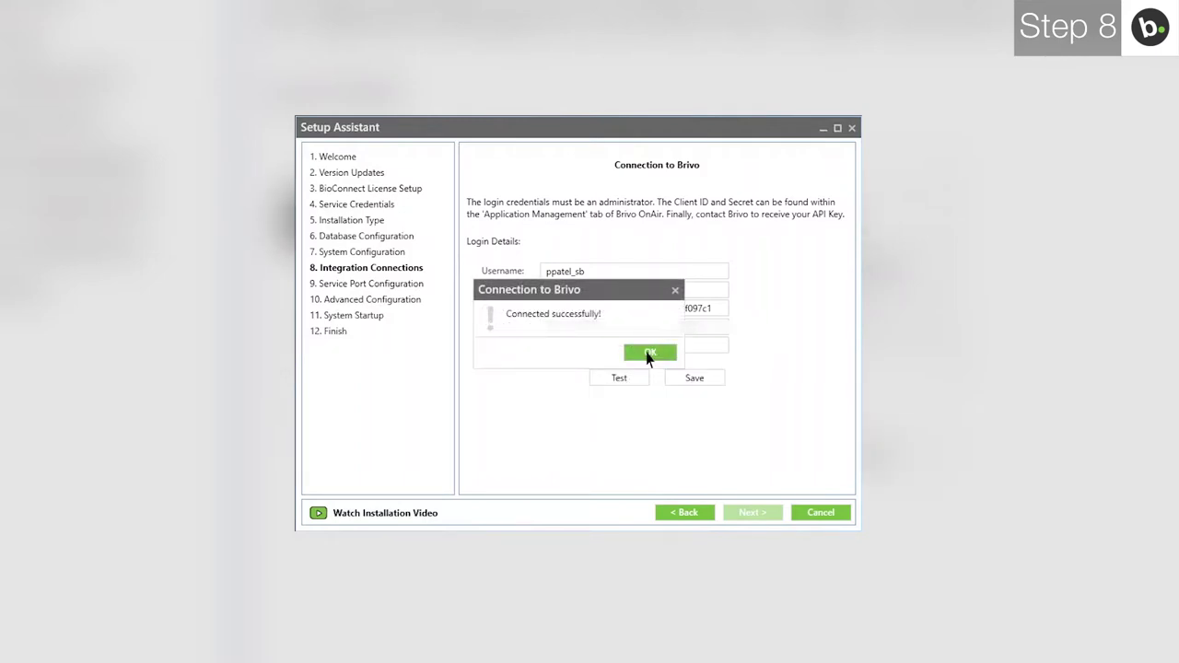
left_click(650, 352)
left_click(682, 378)
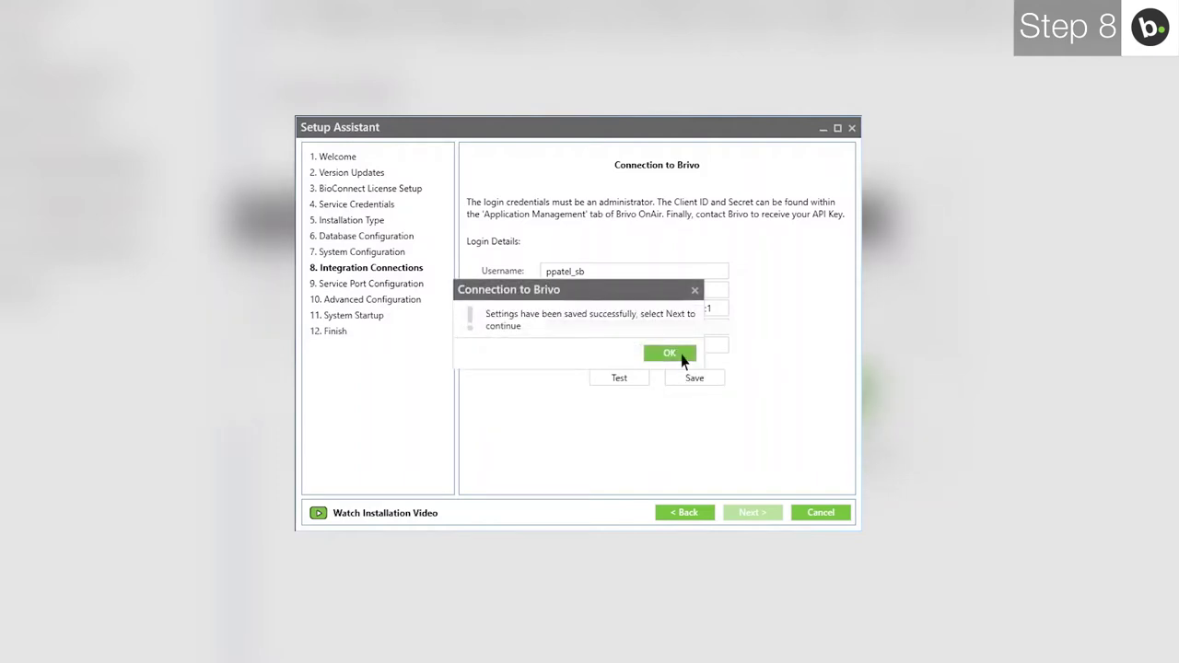
left_click(687, 353)
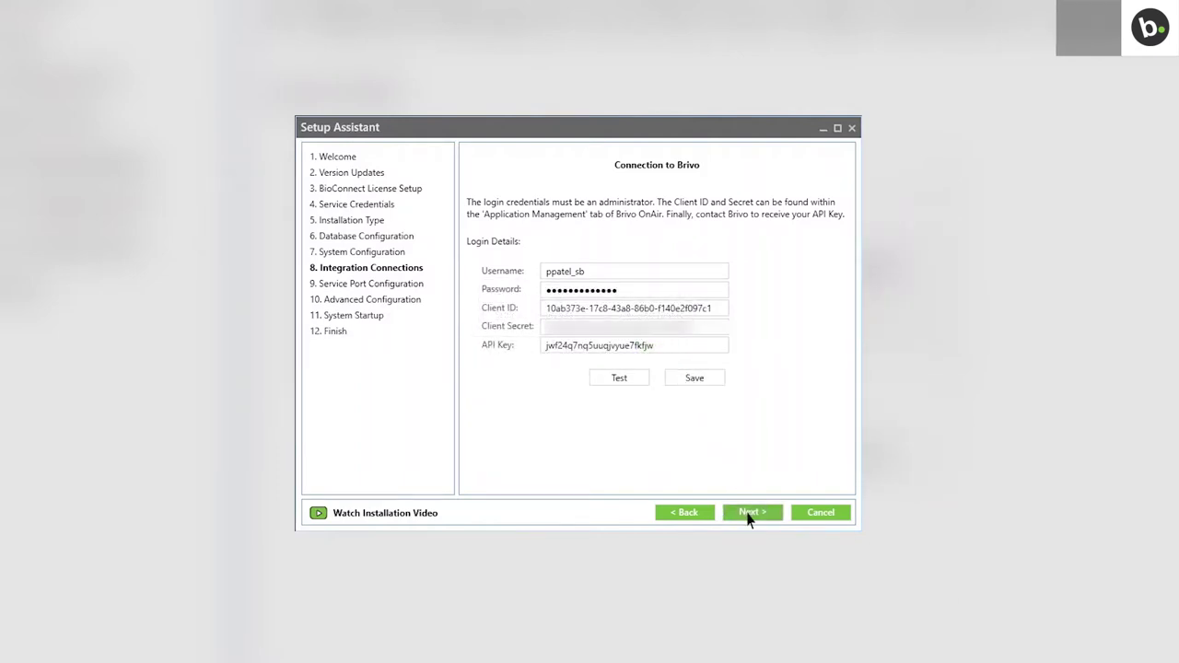
left_click(748, 518)
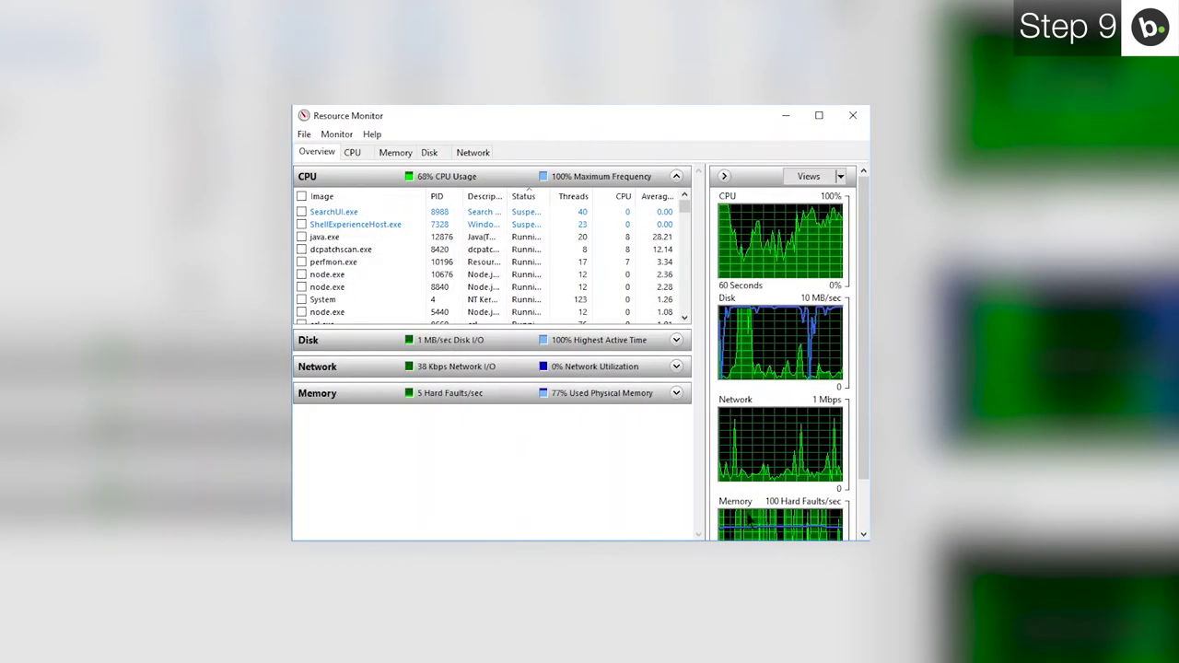
List Resource Monitor's network listening ports, revealing biostar-server.exe on port 51212.
left_click(472, 153)
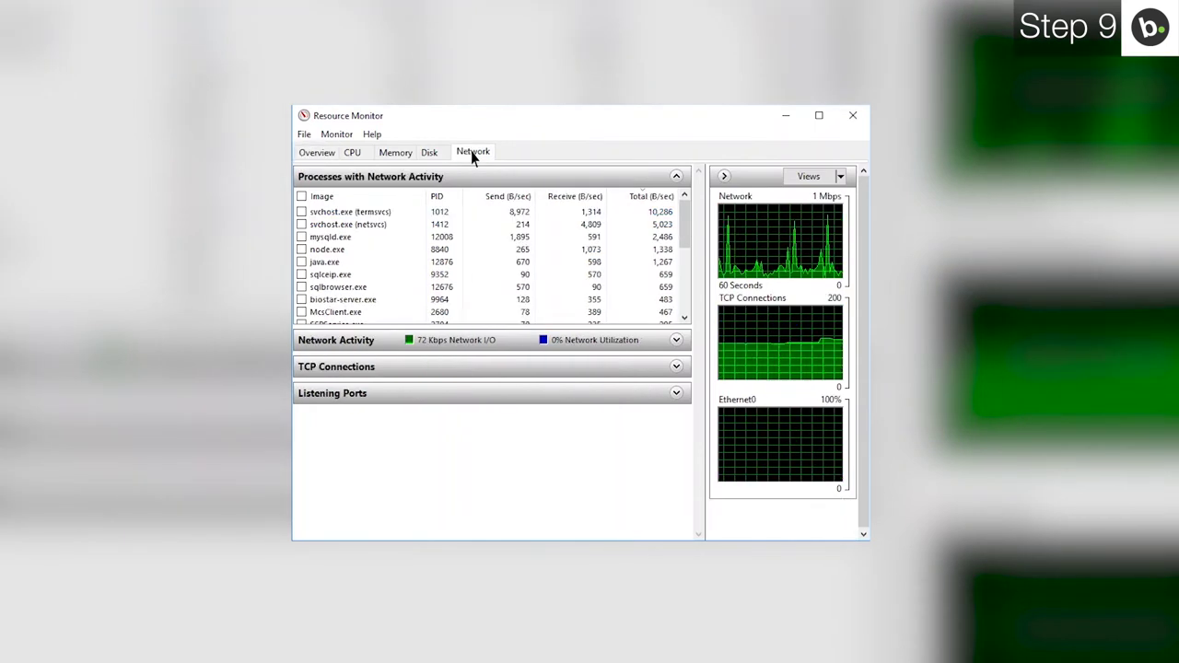
left_click(472, 394)
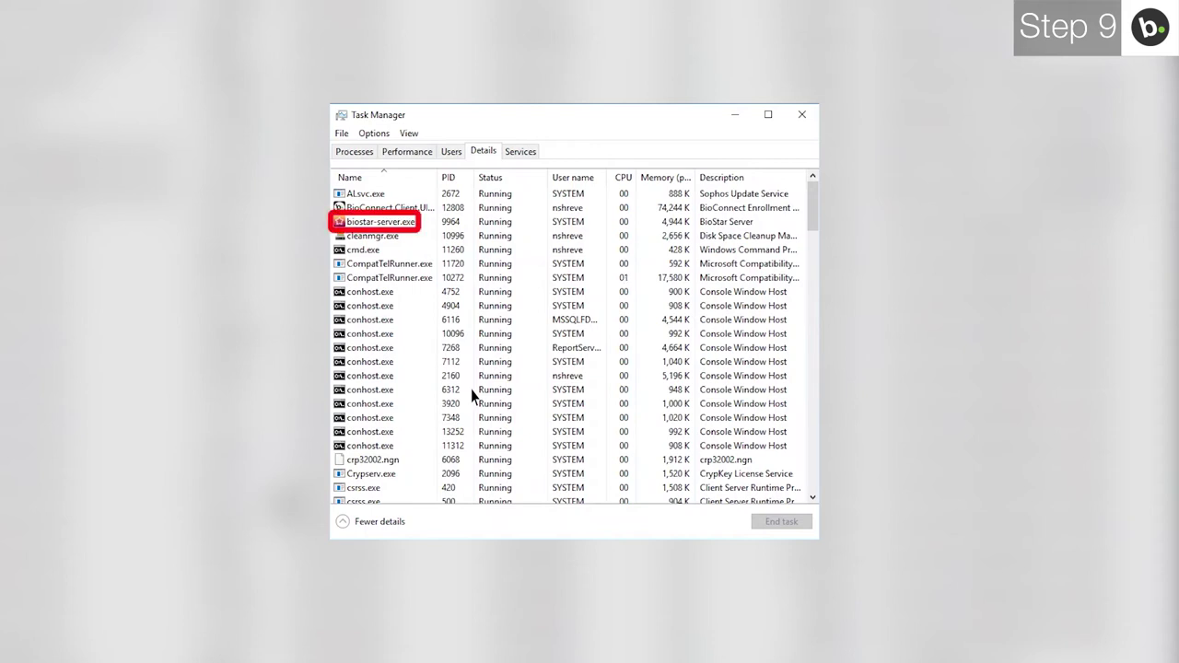
End the biostar-server.exe process from Task Manager's Details tab.
left_click(403, 227)
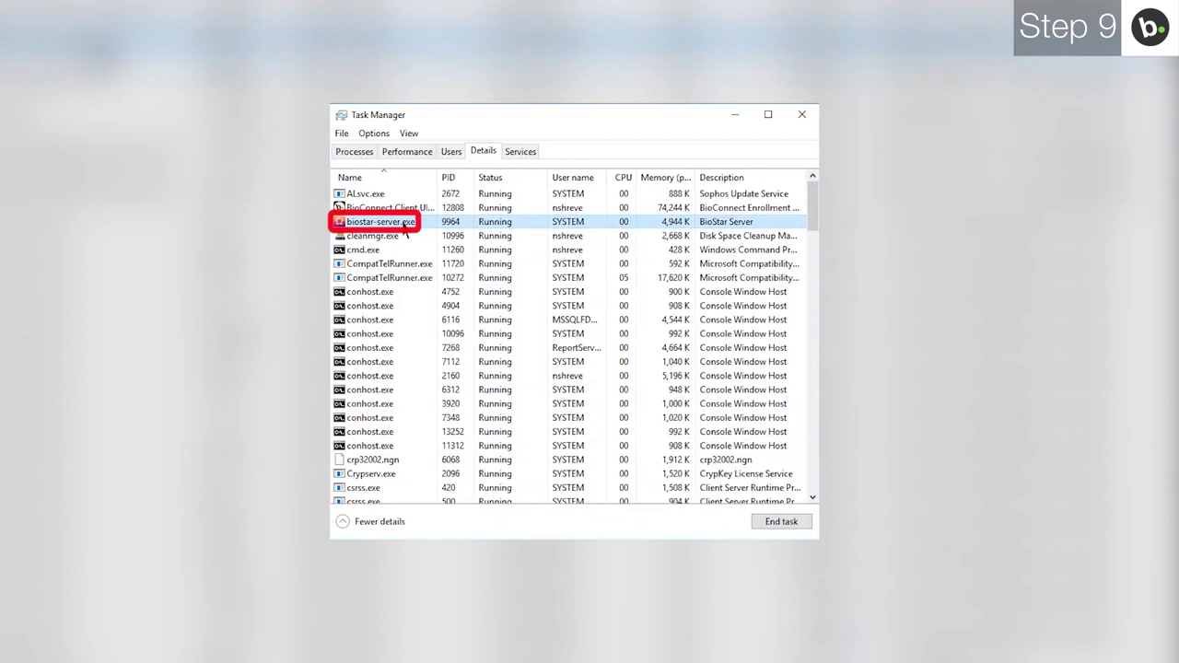
left_click(781, 521)
left_click(898, 408)
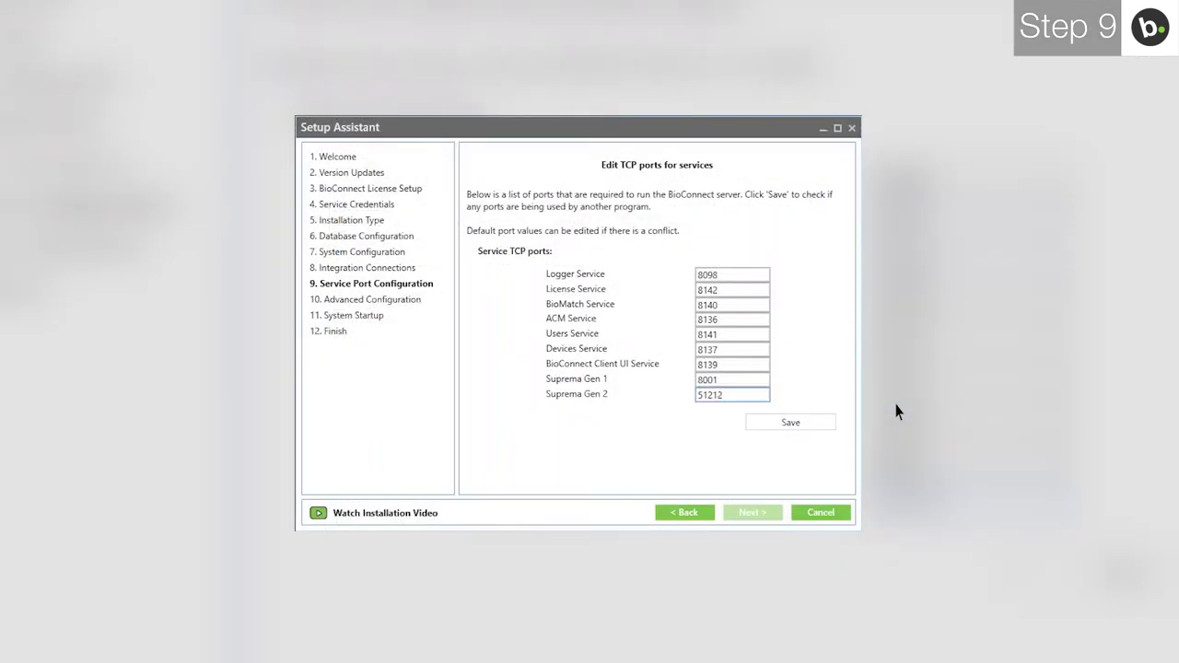
Save the service port configuration now that port 51212 is free.
left_click(790, 423)
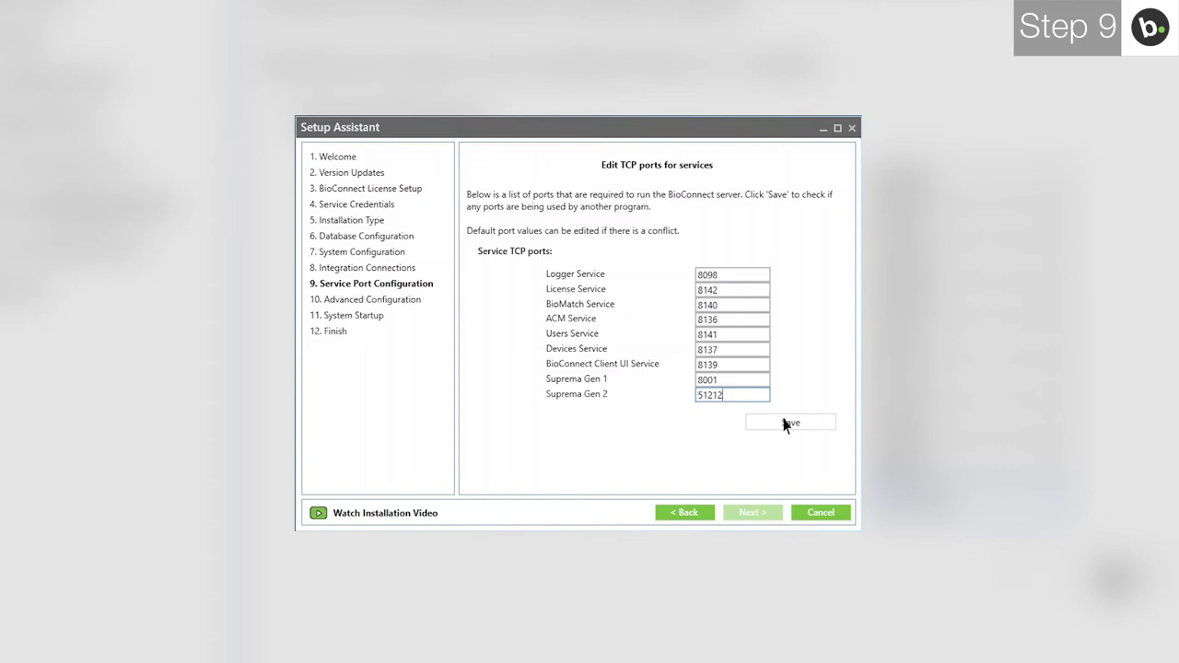
left_click(784, 423)
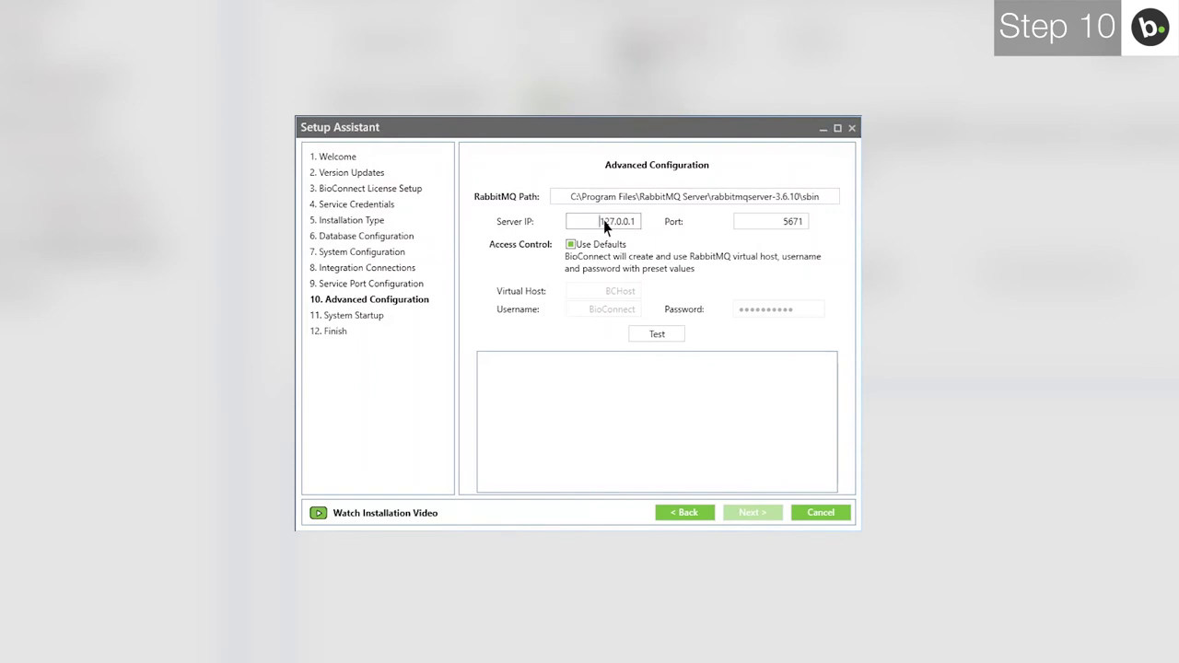
Replace the RabbitMQ server IP with 10.0.60.133 and test the connection successfully.
key("ctrl+a")
key("BackSpace")
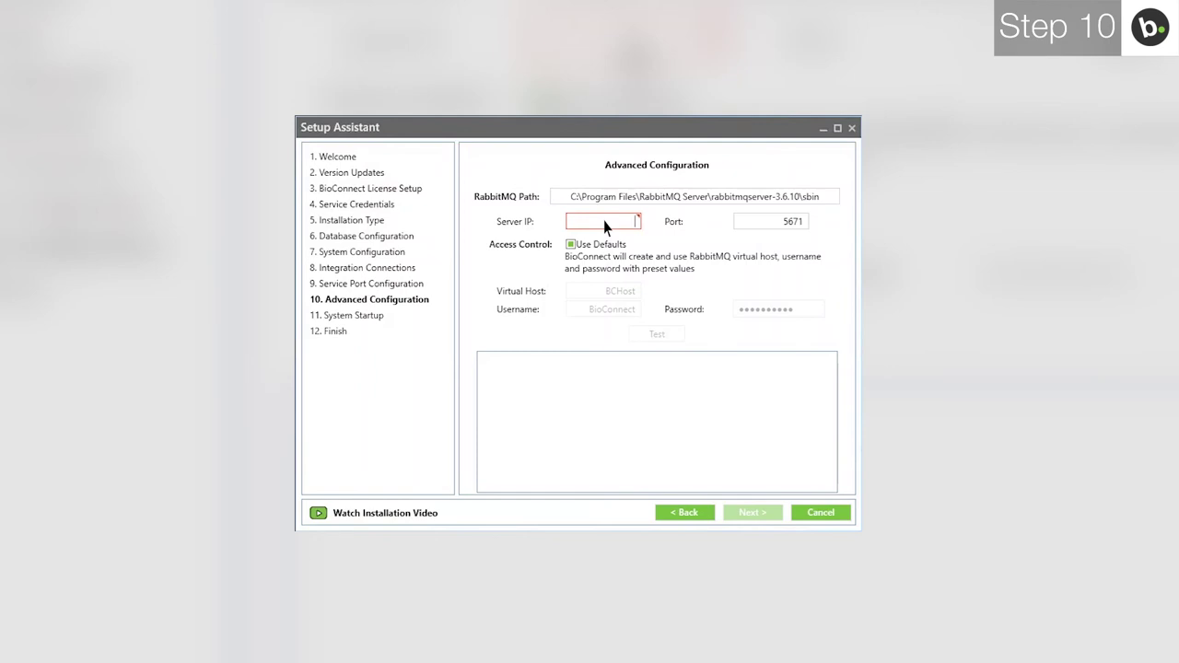
type("10")
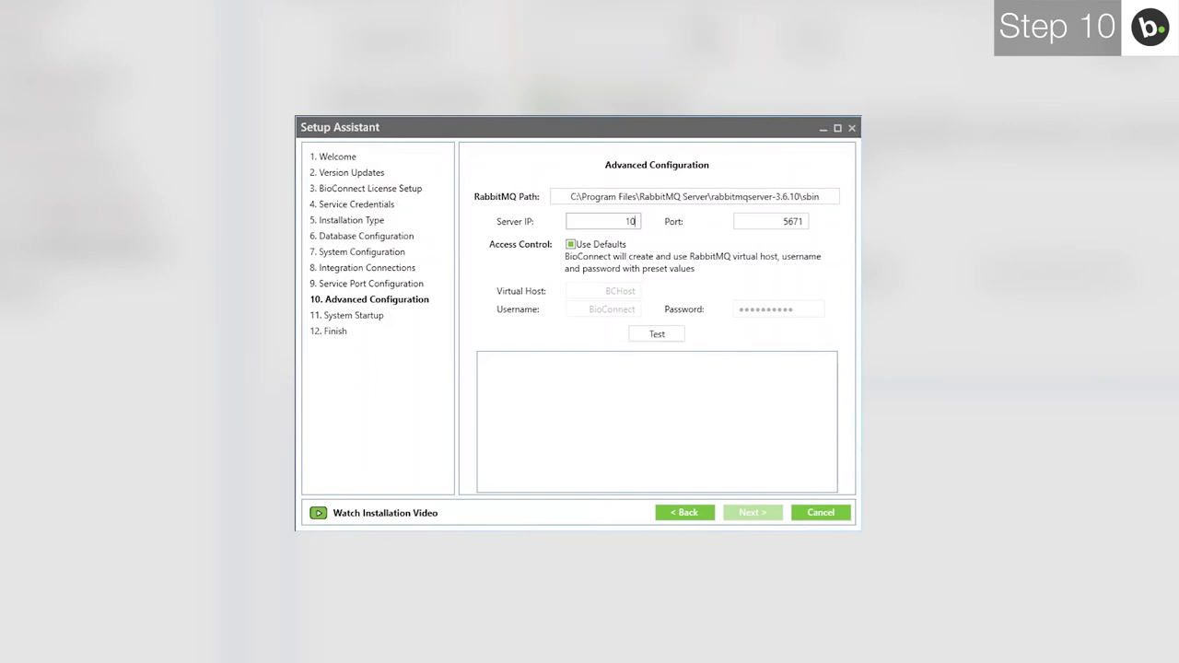
type(".0.60.")
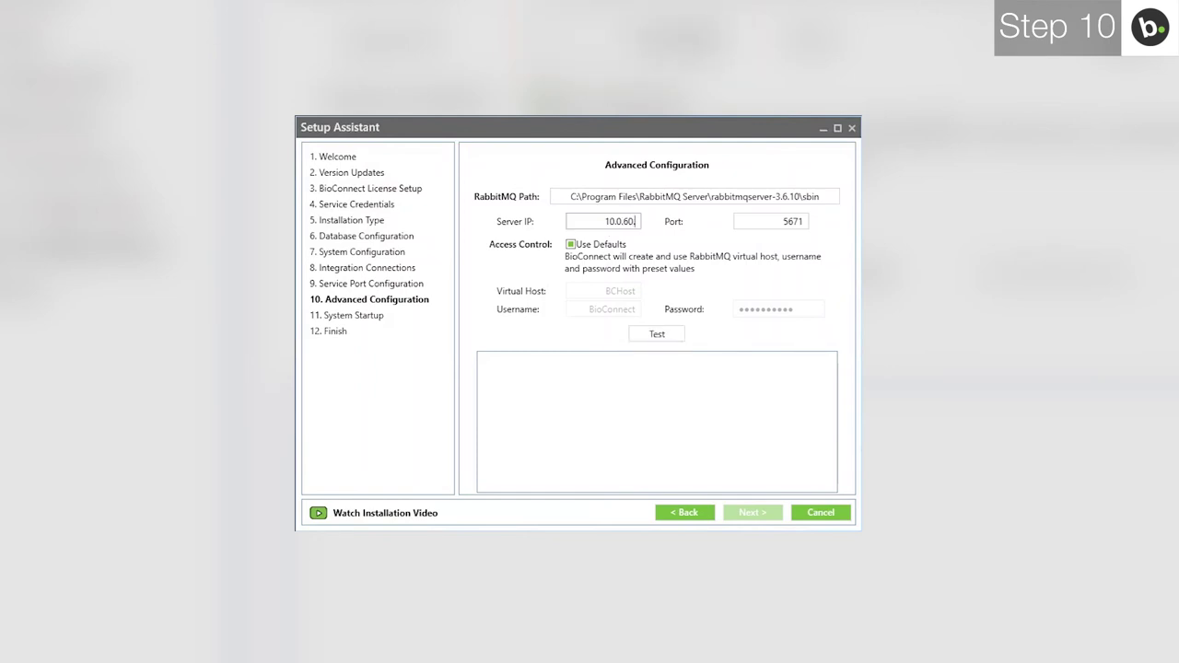
type("133")
left_click(652, 335)
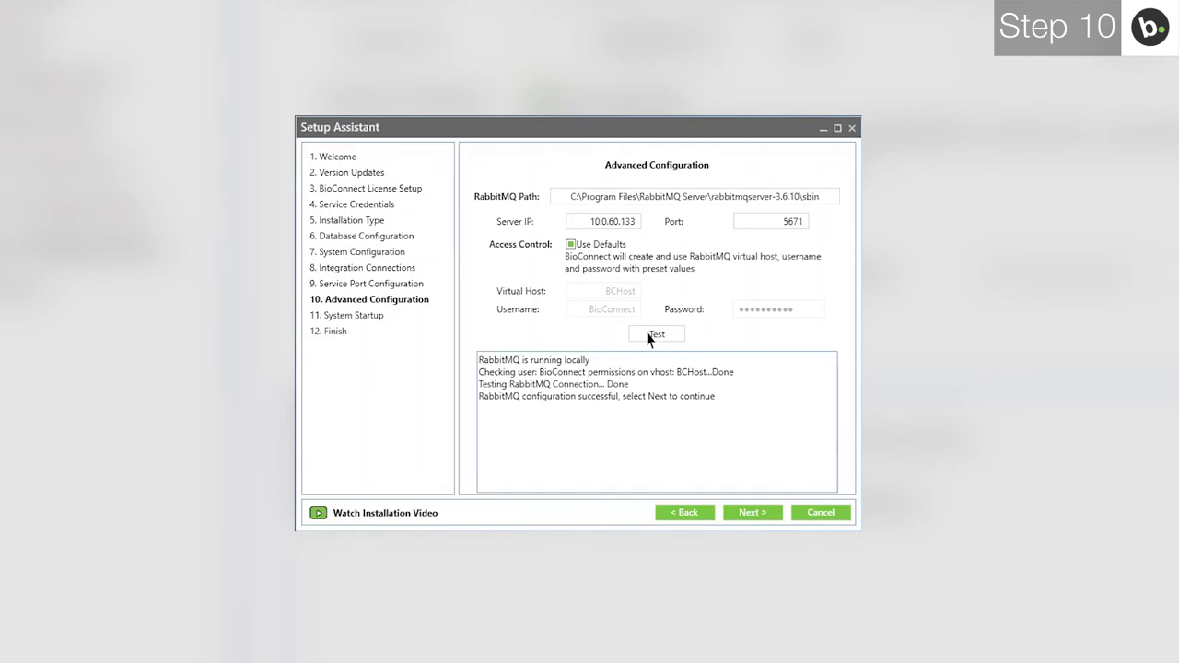
left_click(750, 514)
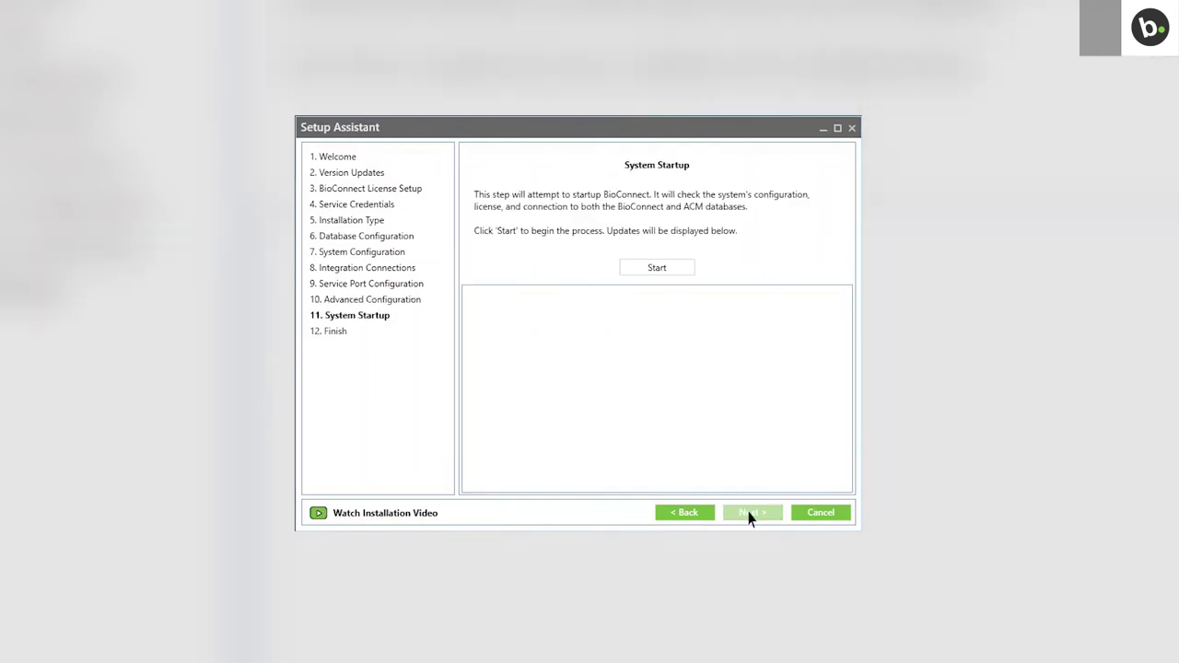
Start all BioConnect services and ACM synchronization, then advance to the Finish page.
left_click(669, 267)
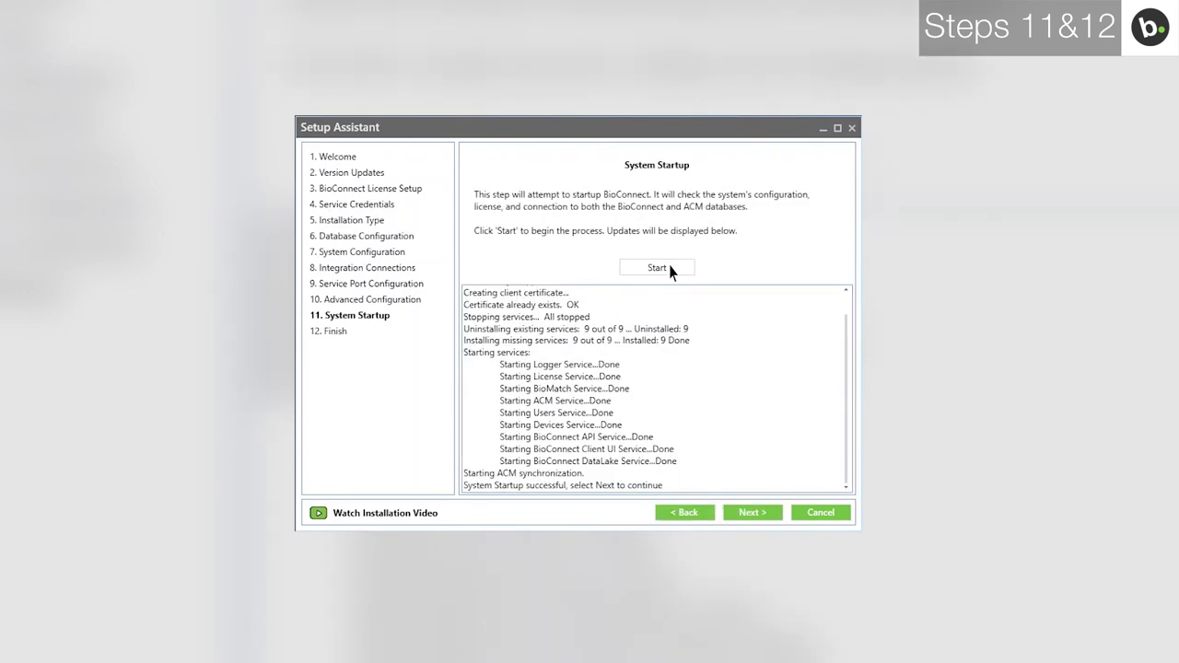
left_click(738, 516)
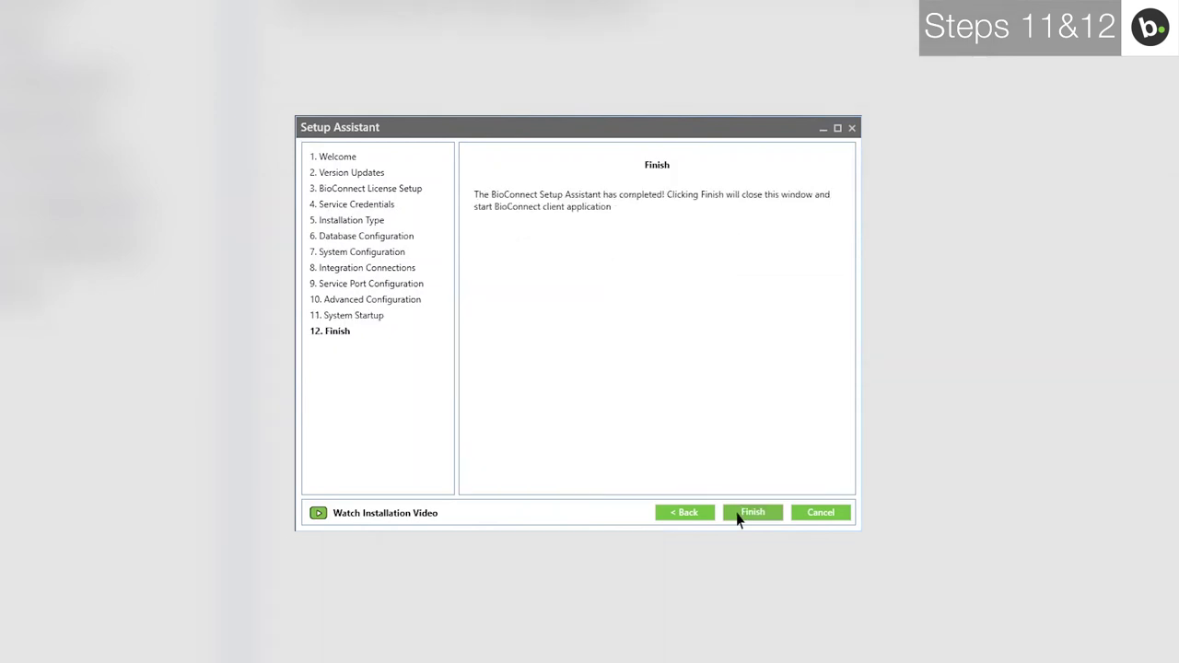
Finish setup and enter the login user name and password in the BioConnect Enterprise client.
left_click(751, 513)
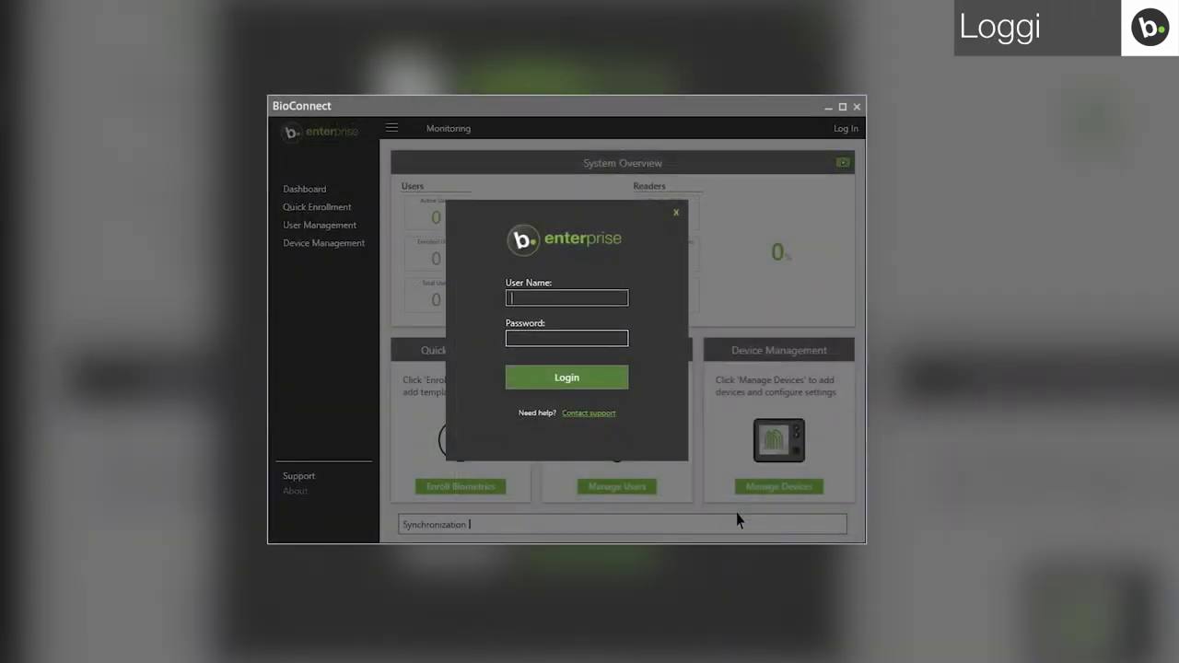
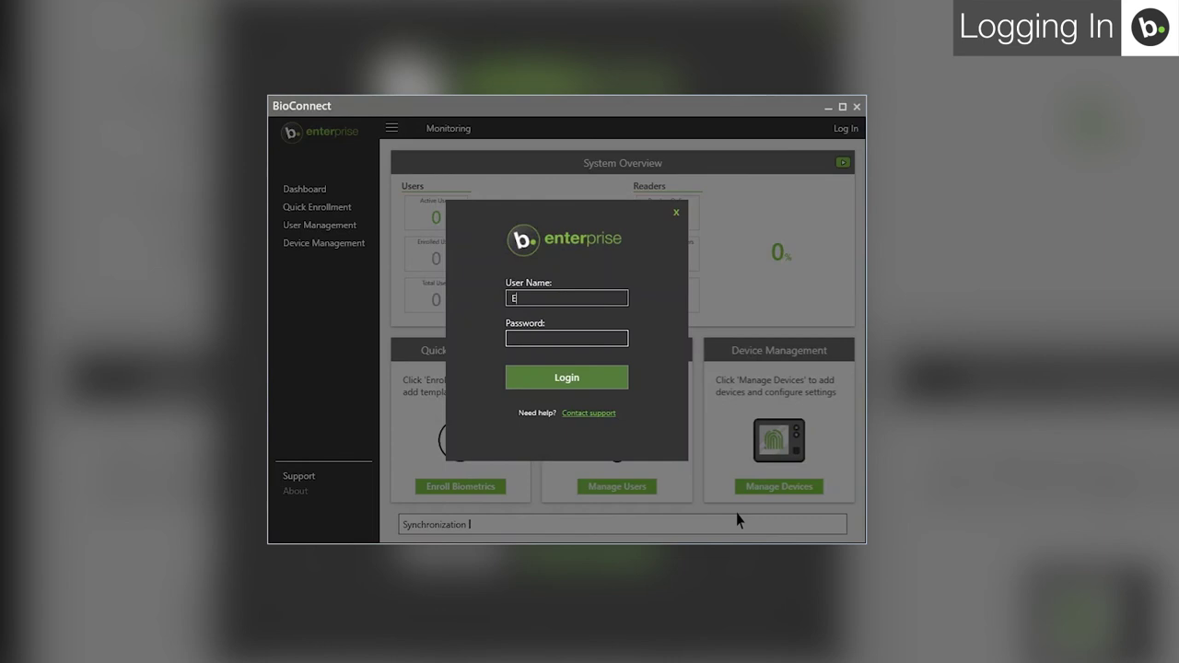
key("Tab")
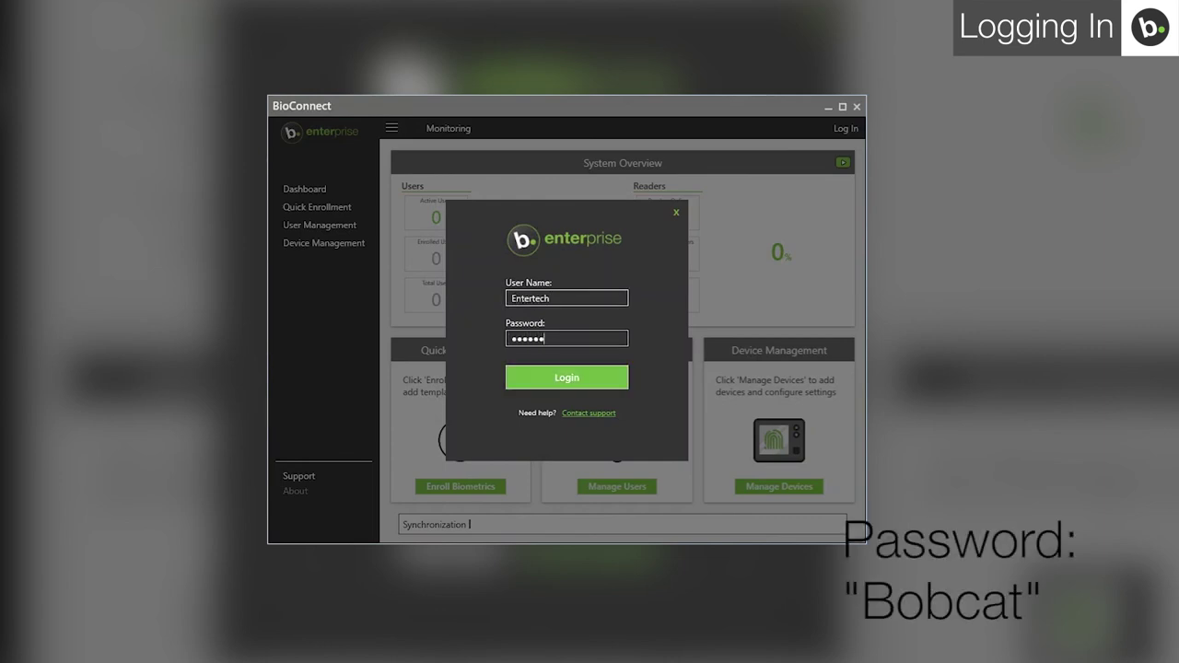
key("Tab")
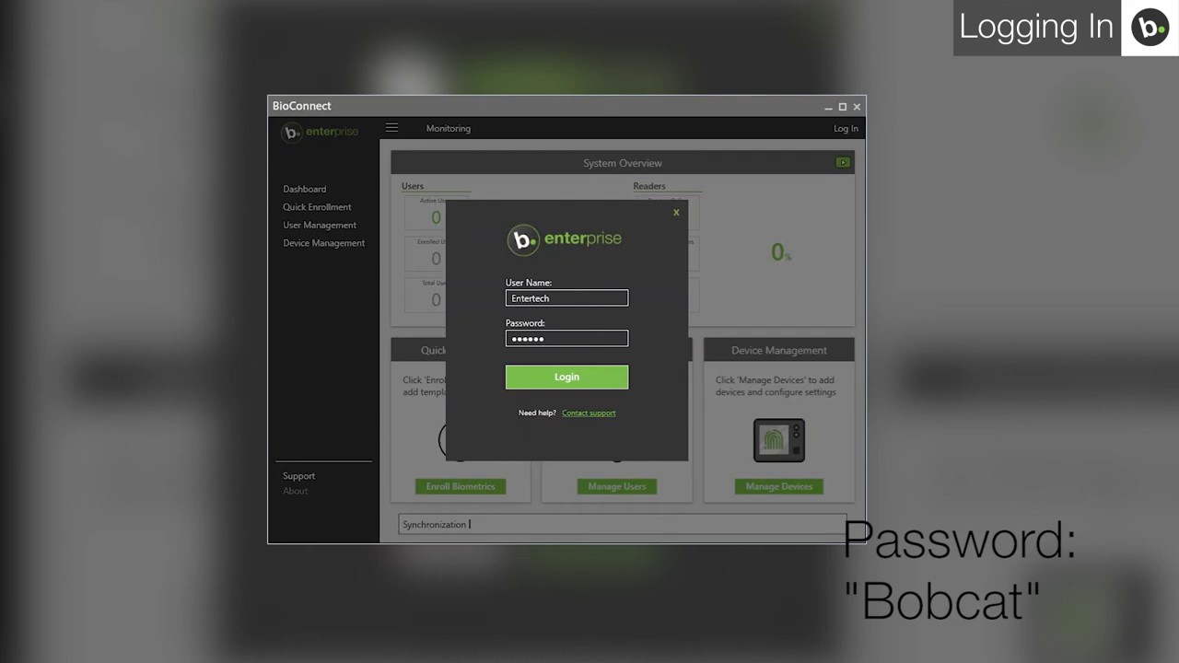